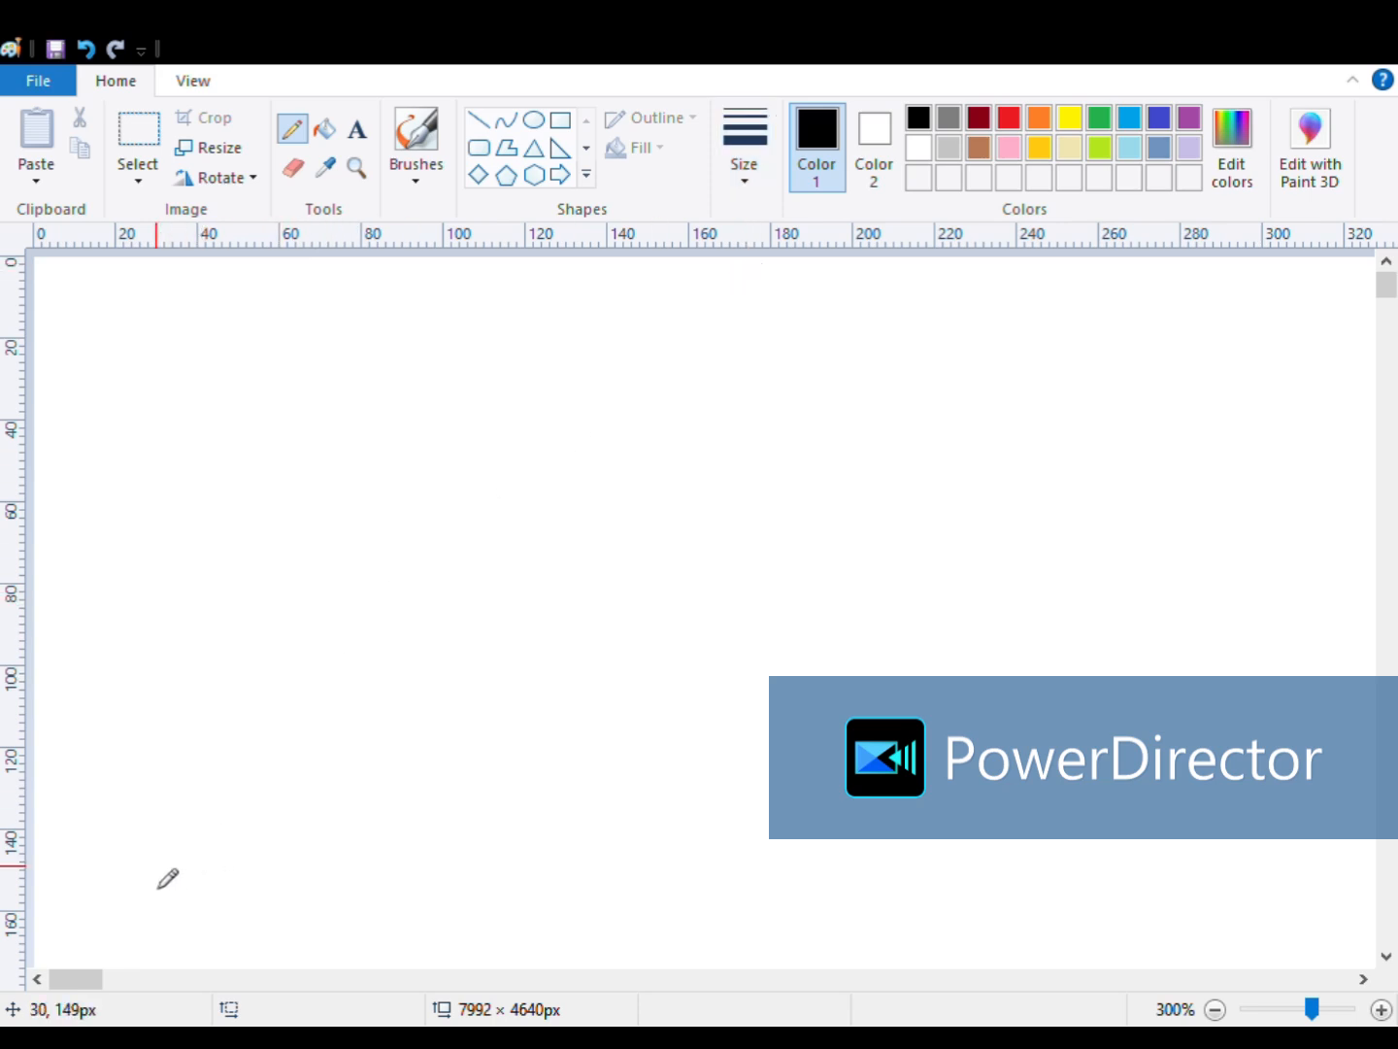
- Draw a freehand black square about 115 × 110 px as the house body and move it lower on the canvas
mouse_move(163, 877)
mouse_down()
mouse_move(624, 877)
mouse_move(619, 454)
mouse_move(528, 432)
mouse_move(231, 424)
mouse_move(151, 457)
mouse_move(145, 874)
mouse_up()
click(151, 160)
mouse_move(692, 945)
mouse_down()
mouse_move(460, 755)
mouse_move(75, 386)
mouse_up()
mouse_move(490, 664)
mouse_down()
mouse_move(495, 762)
mouse_move(485, 748)
mouse_up()
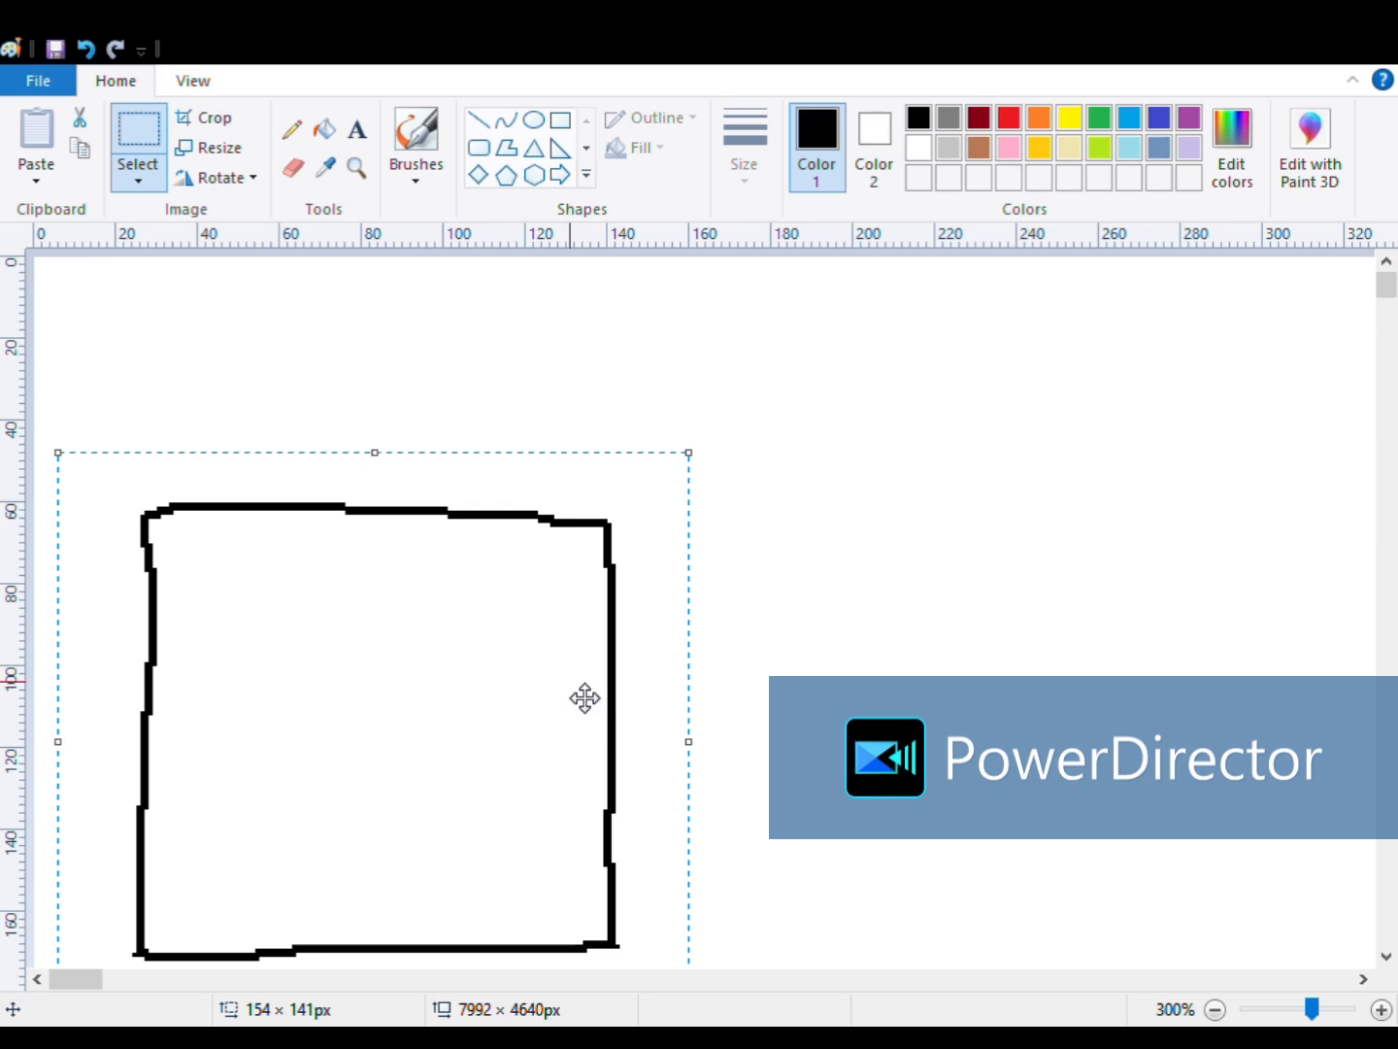
- Select the whole square again and nudge it slightly upward so the full outline fits in view
scroll(924, 577, down, 1)
scroll(930, 624, up, 1)
scroll(145, 359, down, 2)
drag(98, 305, 794, 874)
scroll(727, 802, up, 2)
drag(521, 832, 519, 810)
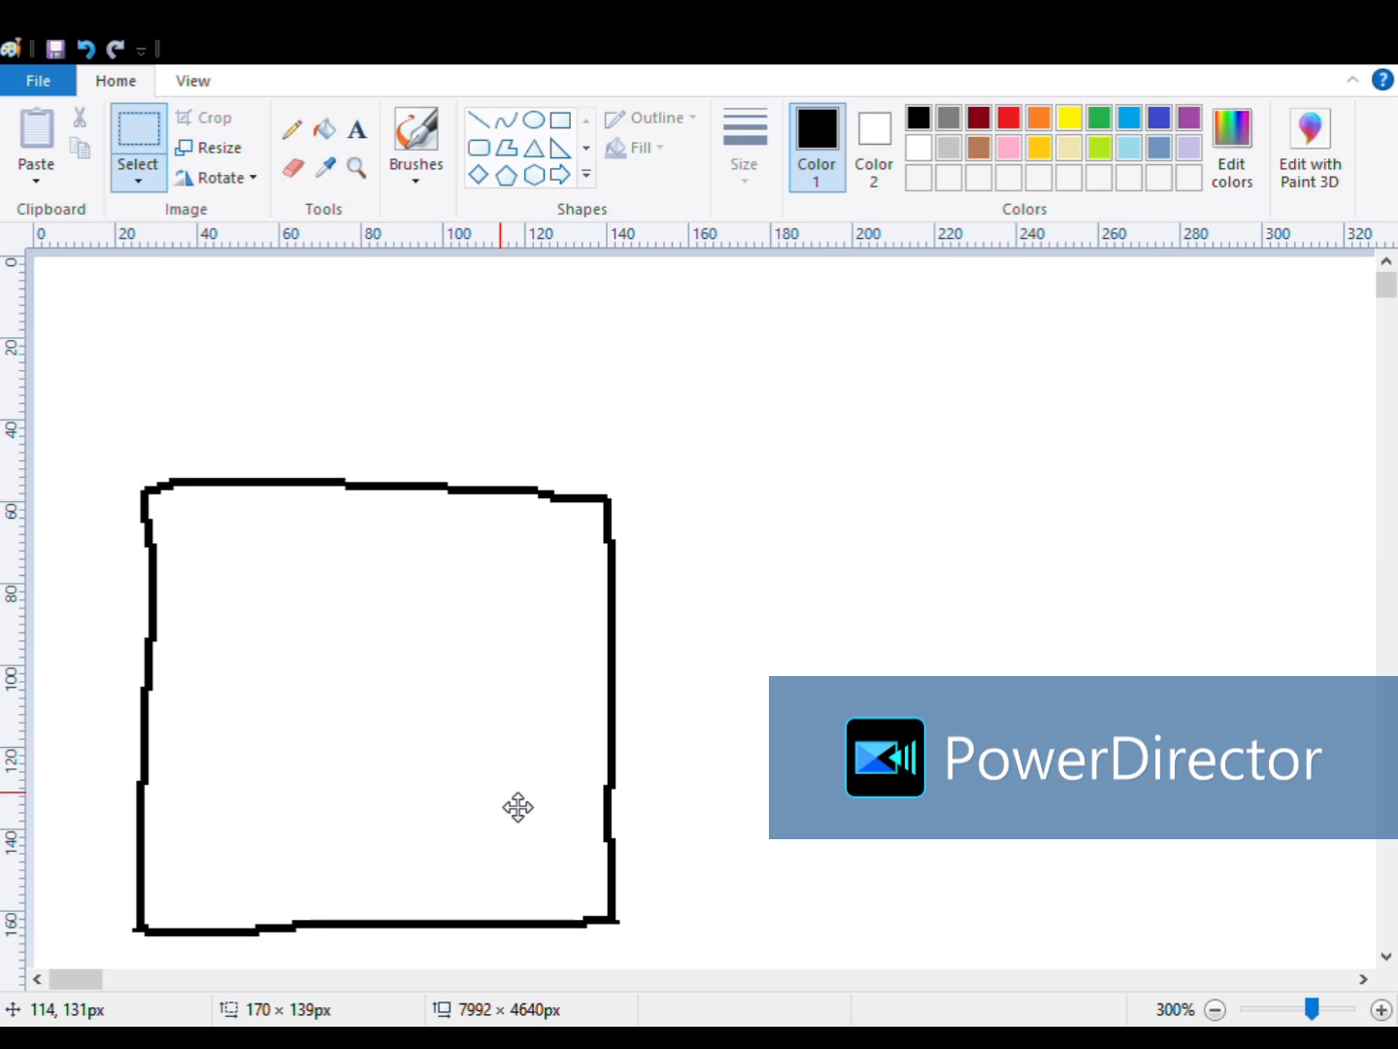
- Add a pointed roof with a chimney on its right slope and an arched door at the base with the Pencil
click(291, 128)
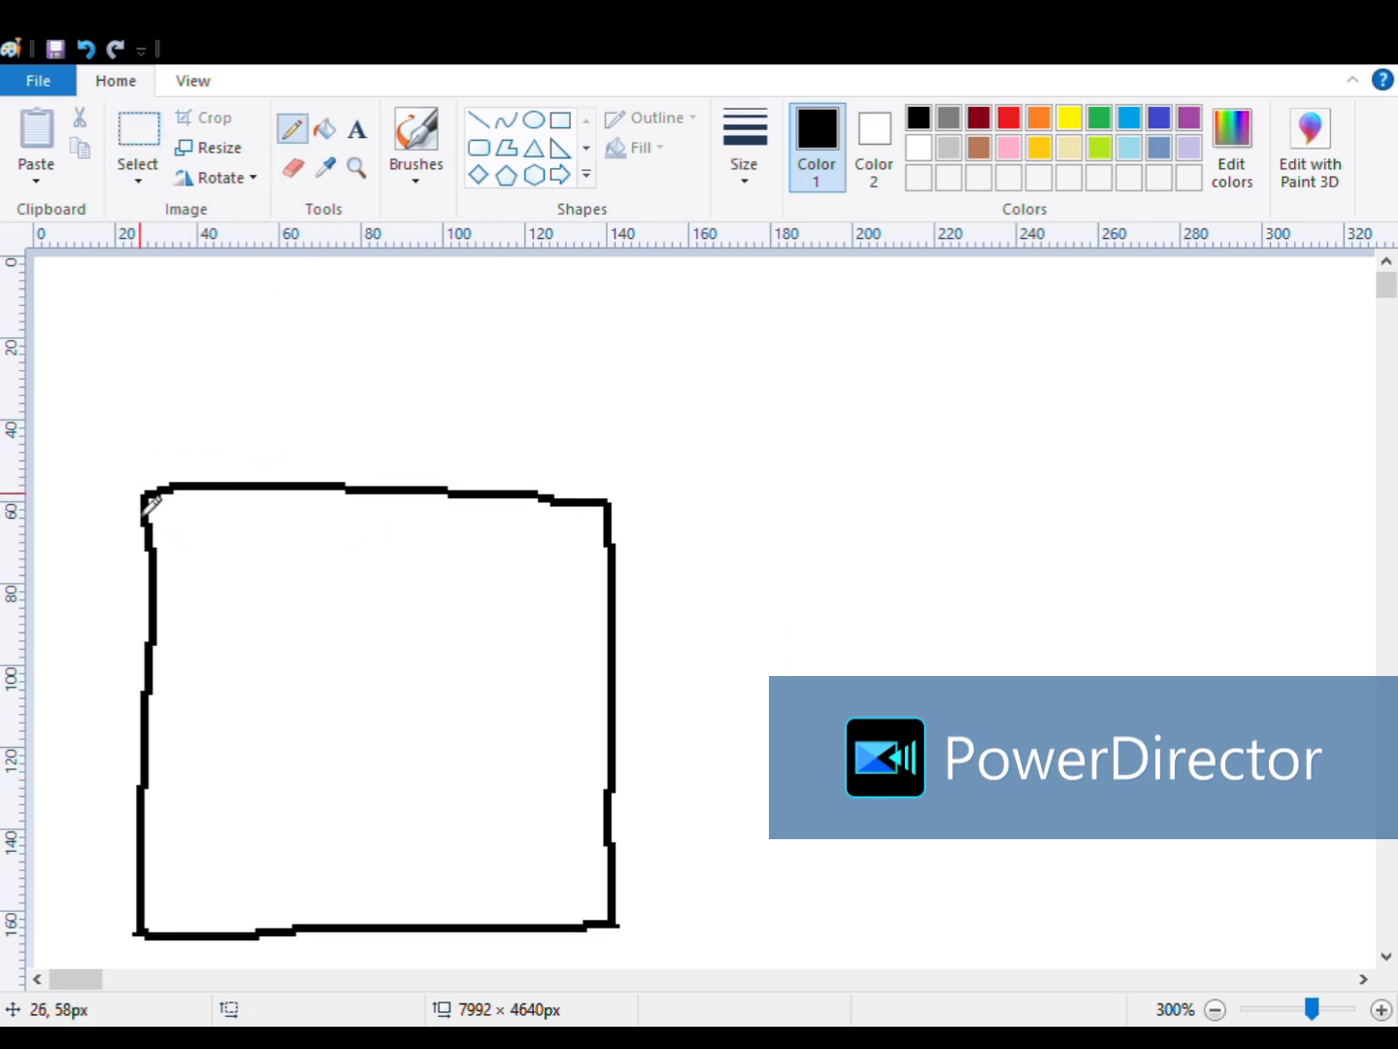
mouse_move(142, 492)
mouse_down()
mouse_move(377, 302)
mouse_move(442, 338)
mouse_move(505, 454)
mouse_up()
key(ctrl+z)
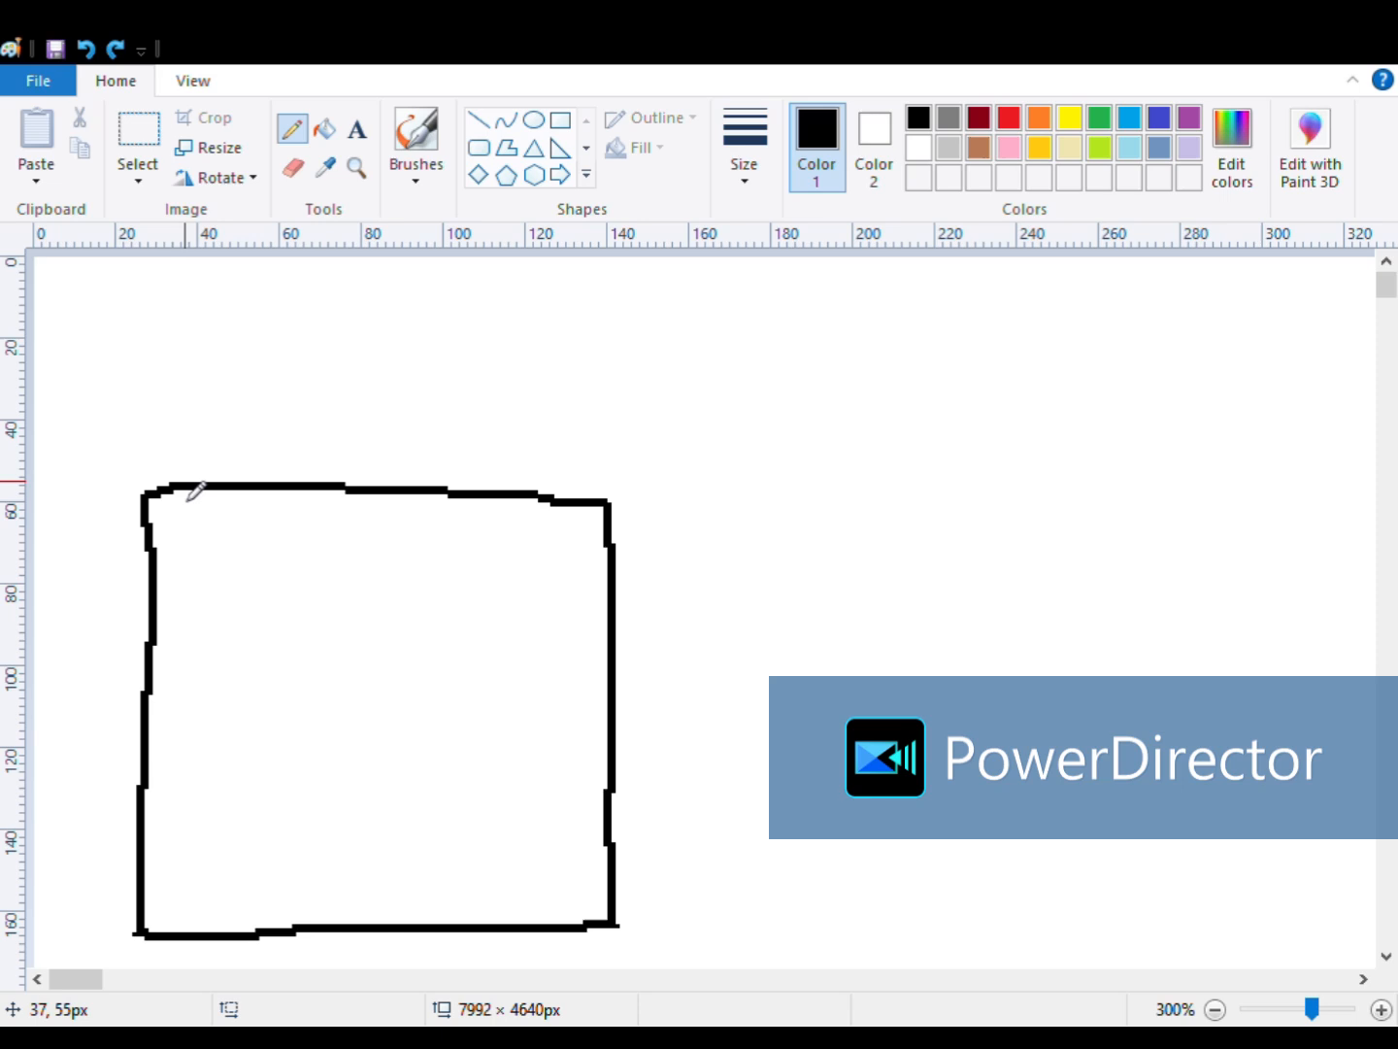
mouse_move(144, 503)
mouse_down()
mouse_move(391, 286)
mouse_move(557, 433)
mouse_move(603, 496)
mouse_move(565, 424)
mouse_move(571, 322)
mouse_move(531, 319)
mouse_up()
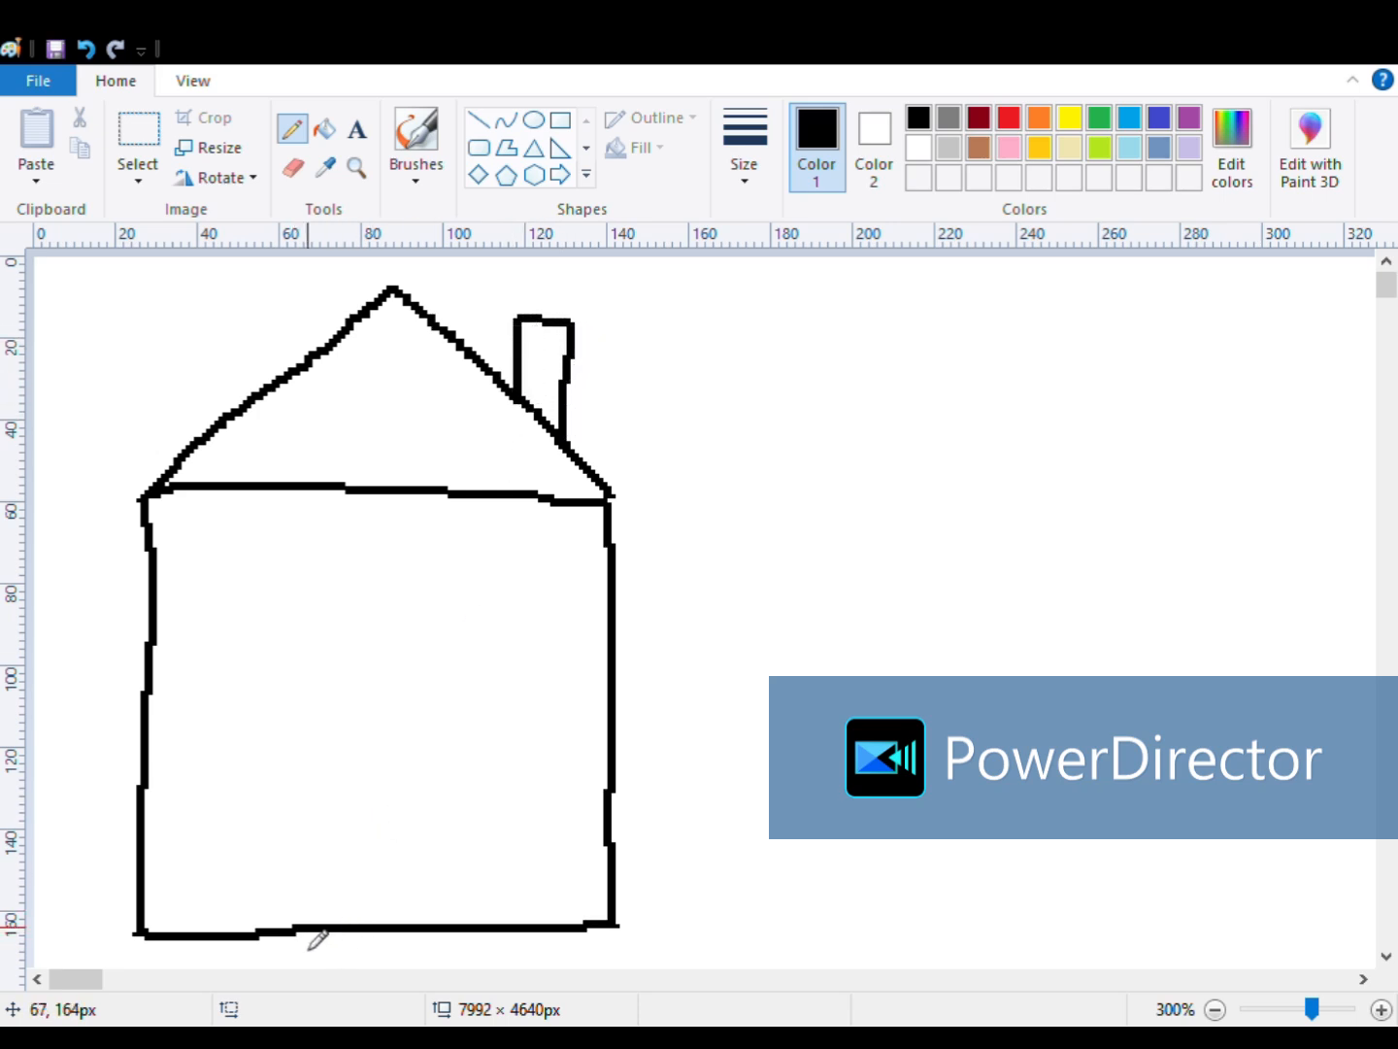
mouse_move(309, 895)
mouse_down()
mouse_move(309, 703)
mouse_move(325, 674)
mouse_move(406, 670)
mouse_move(434, 713)
mouse_move(454, 927)
mouse_up()
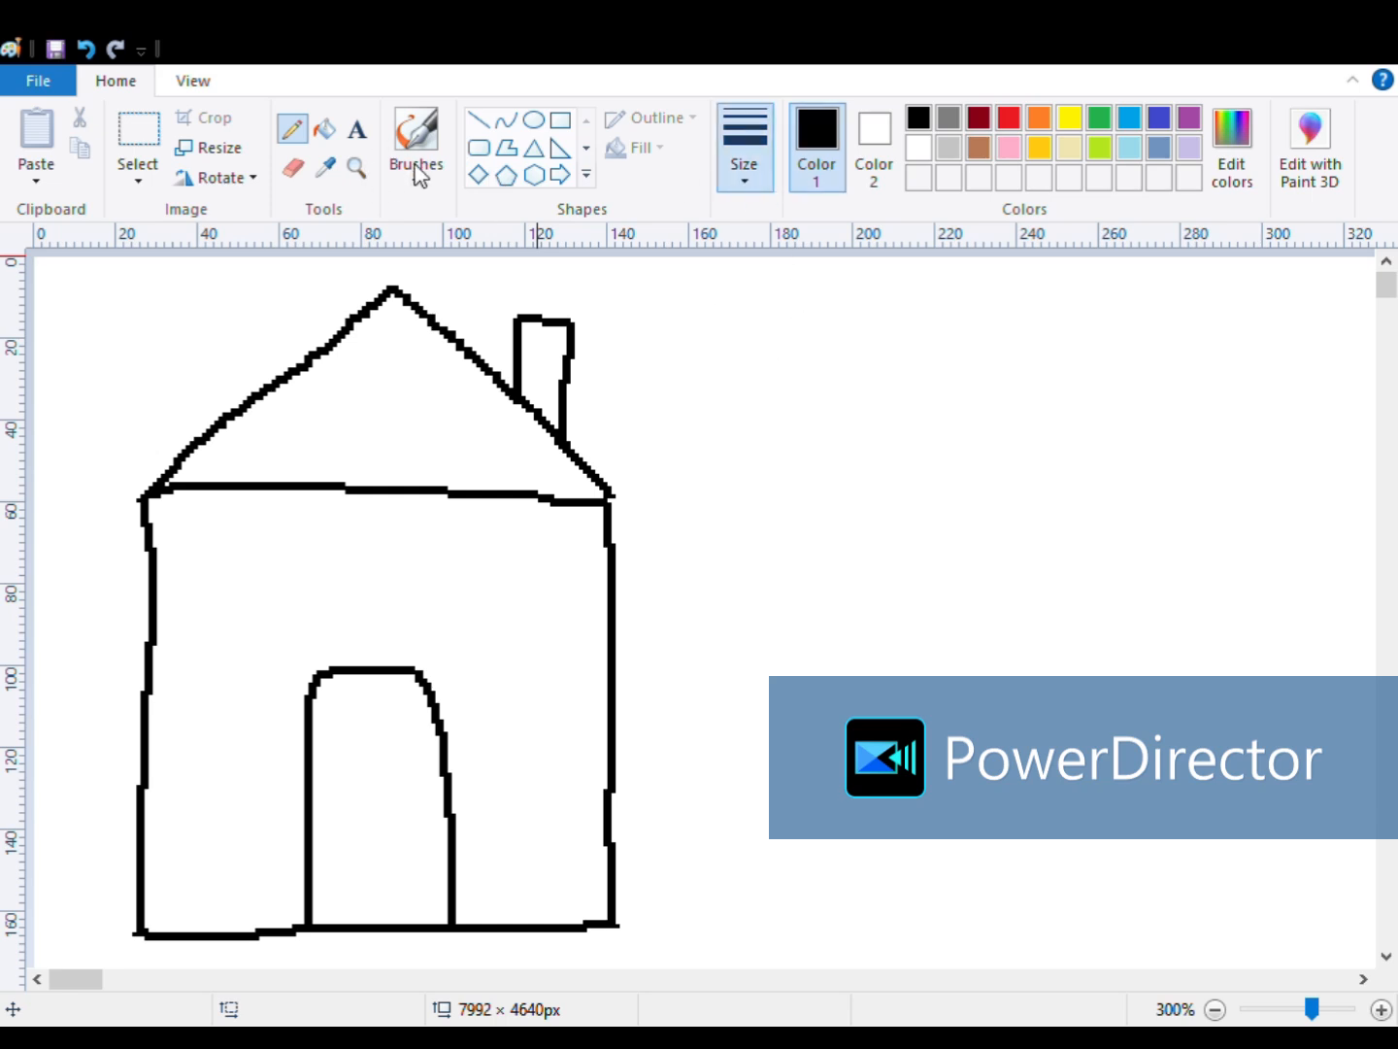
click(418, 135)
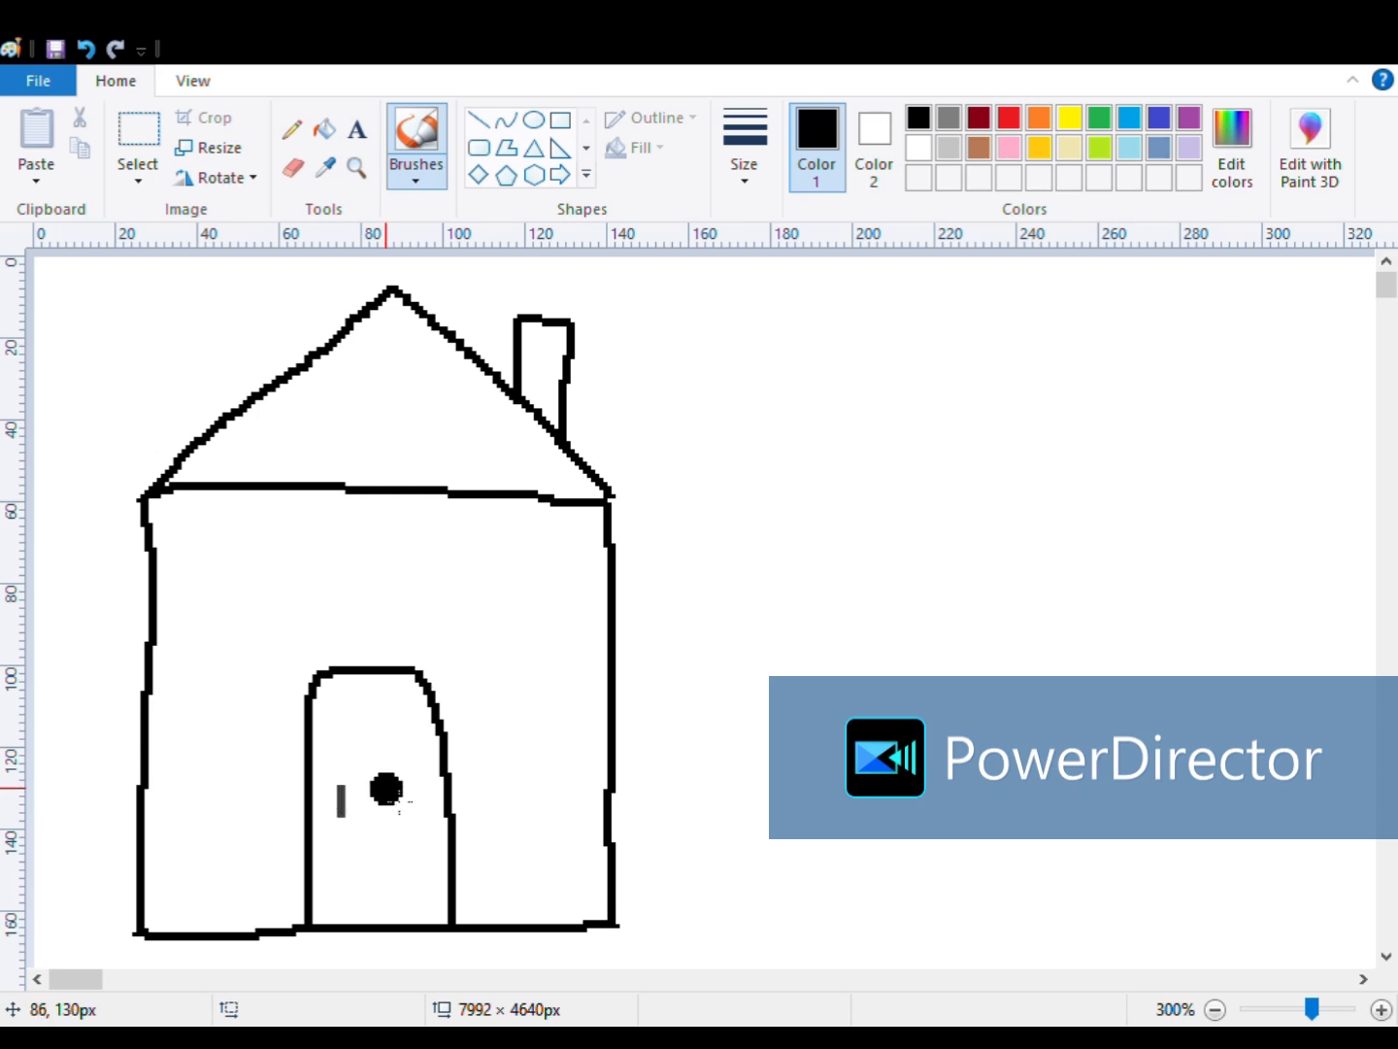
click(293, 167)
drag(308, 796, 354, 791)
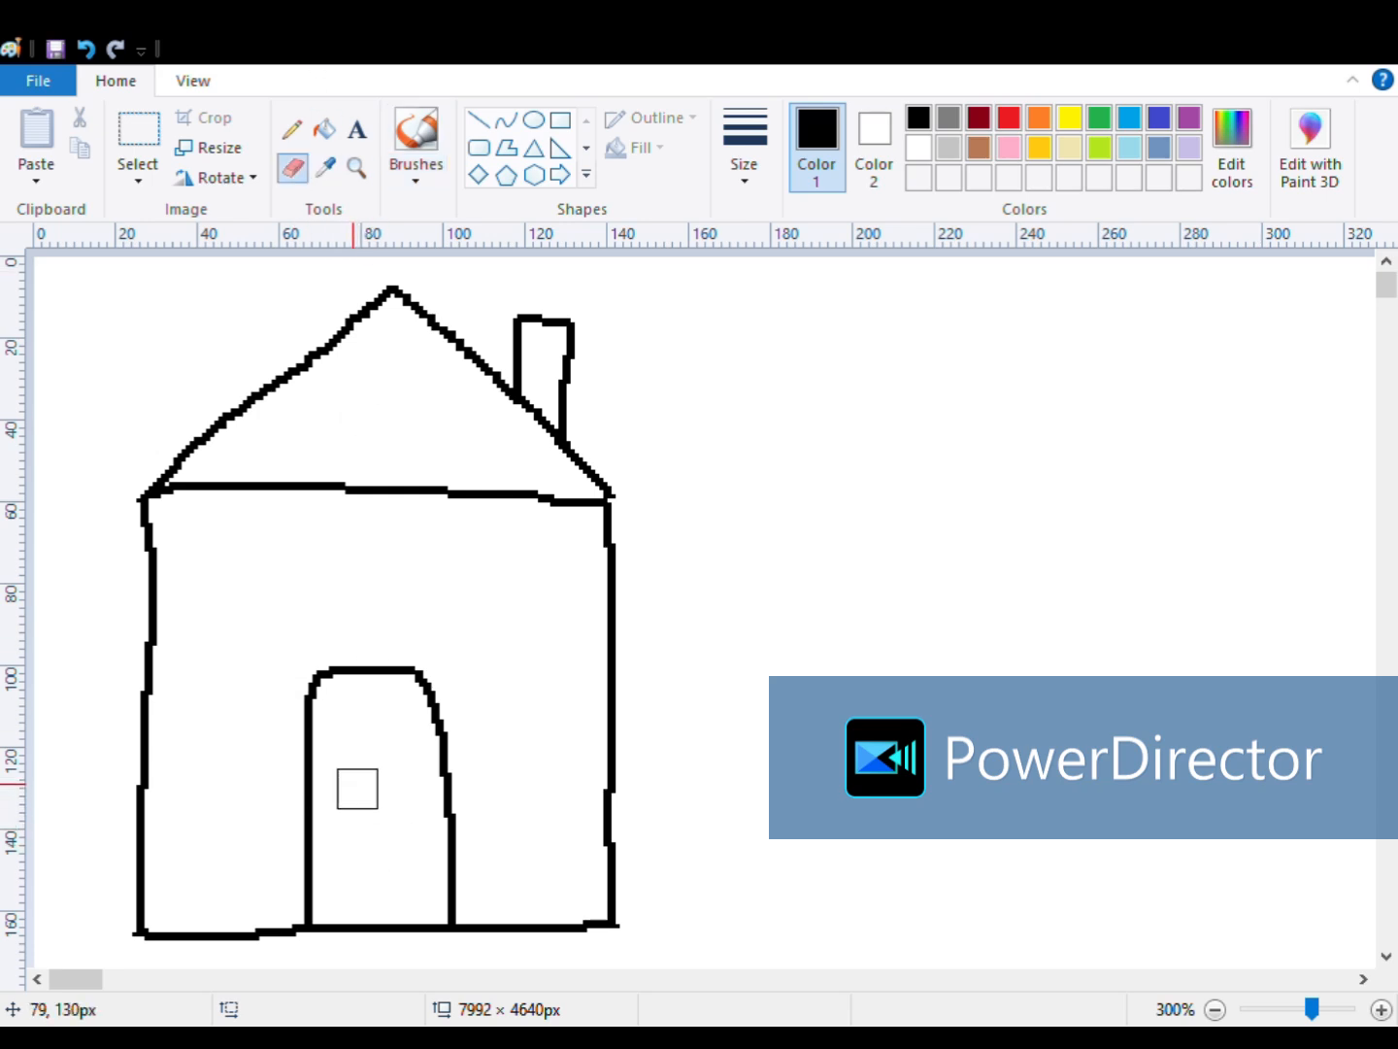
- Draw a solid black doorknob on the door's left side and a four-pane window on each side above the door
click(301, 130)
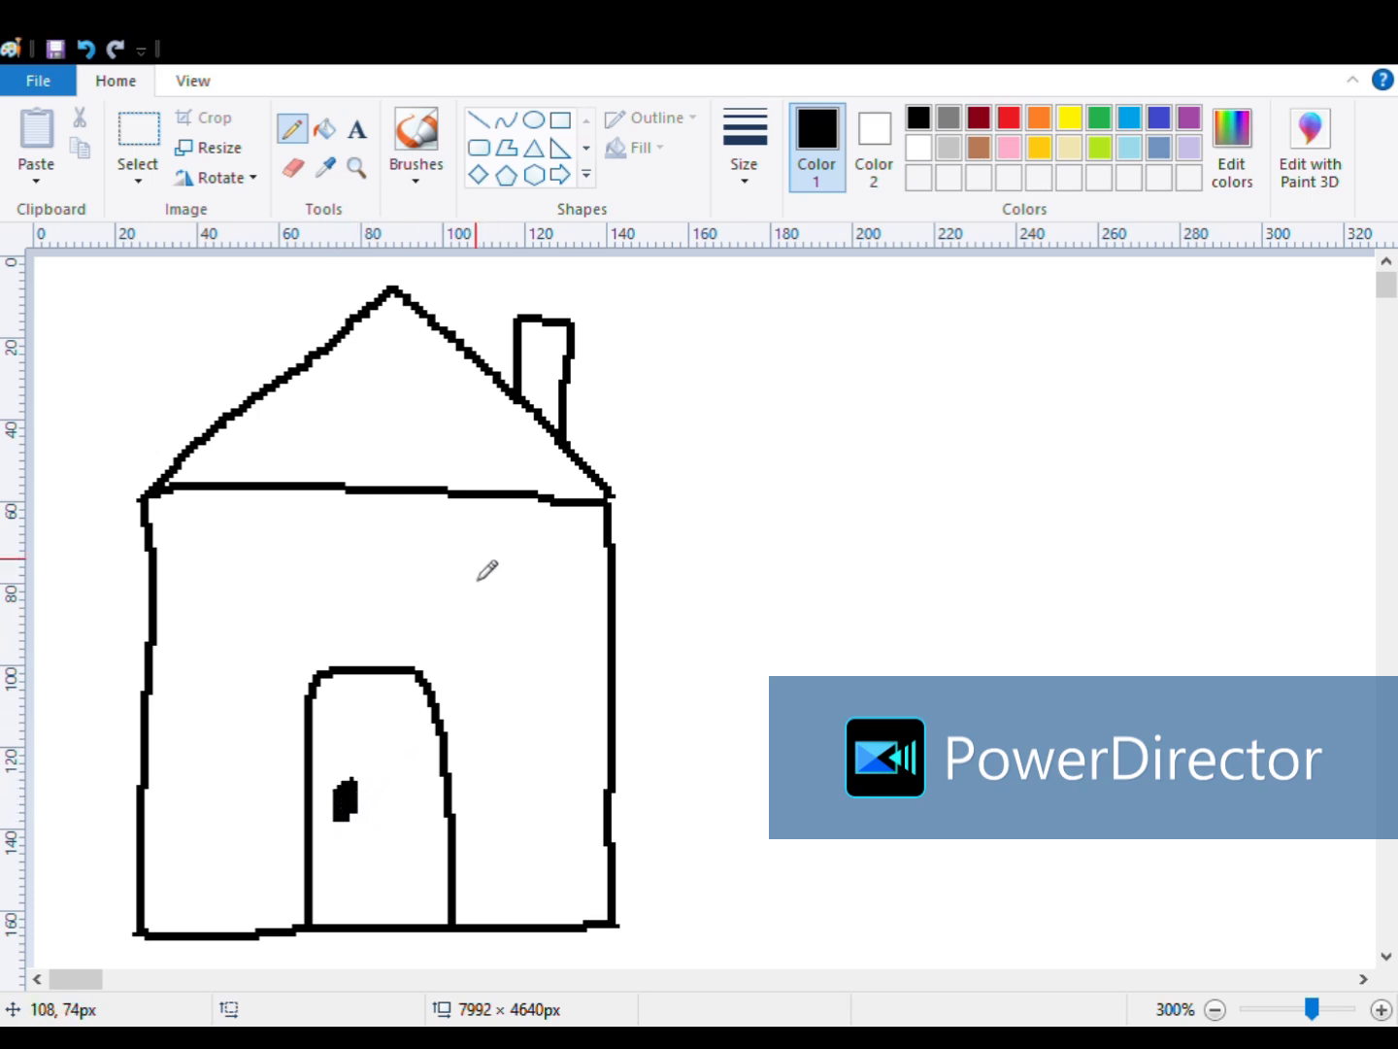
mouse_move(451, 538)
mouse_down()
mouse_move(455, 683)
mouse_move(579, 689)
mouse_move(578, 547)
mouse_move(494, 529)
mouse_up()
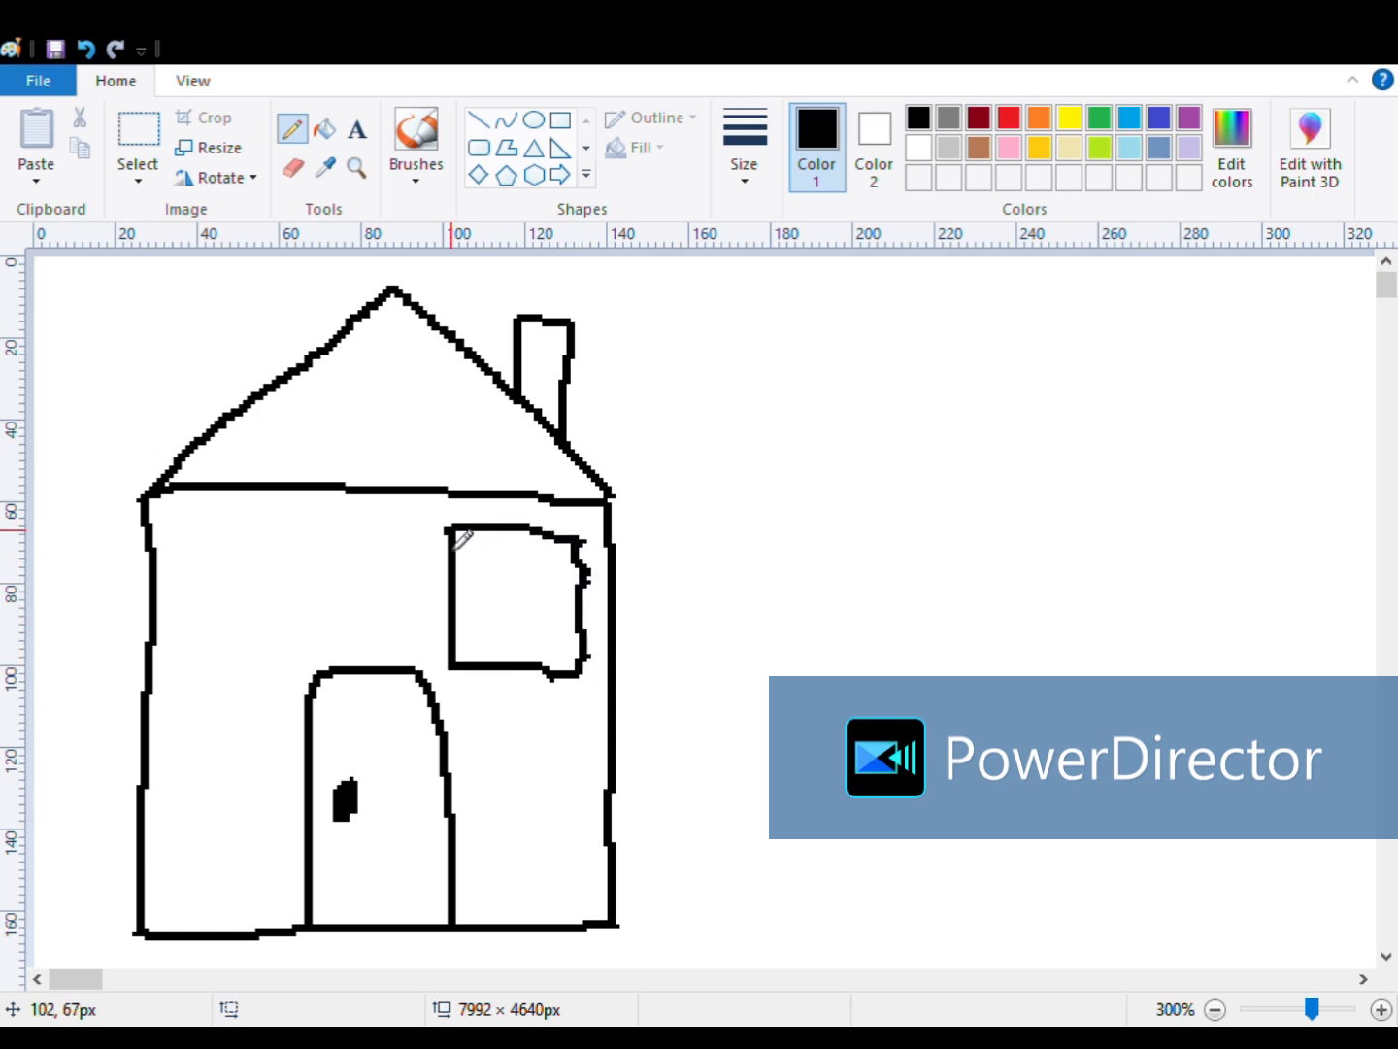
mouse_move(183, 525)
mouse_down()
mouse_move(311, 537)
mouse_move(327, 584)
mouse_move(324, 658)
mouse_move(221, 664)
mouse_move(191, 619)
mouse_move(190, 557)
mouse_move(258, 619)
mouse_move(267, 653)
mouse_move(202, 584)
mouse_move(320, 587)
mouse_up()
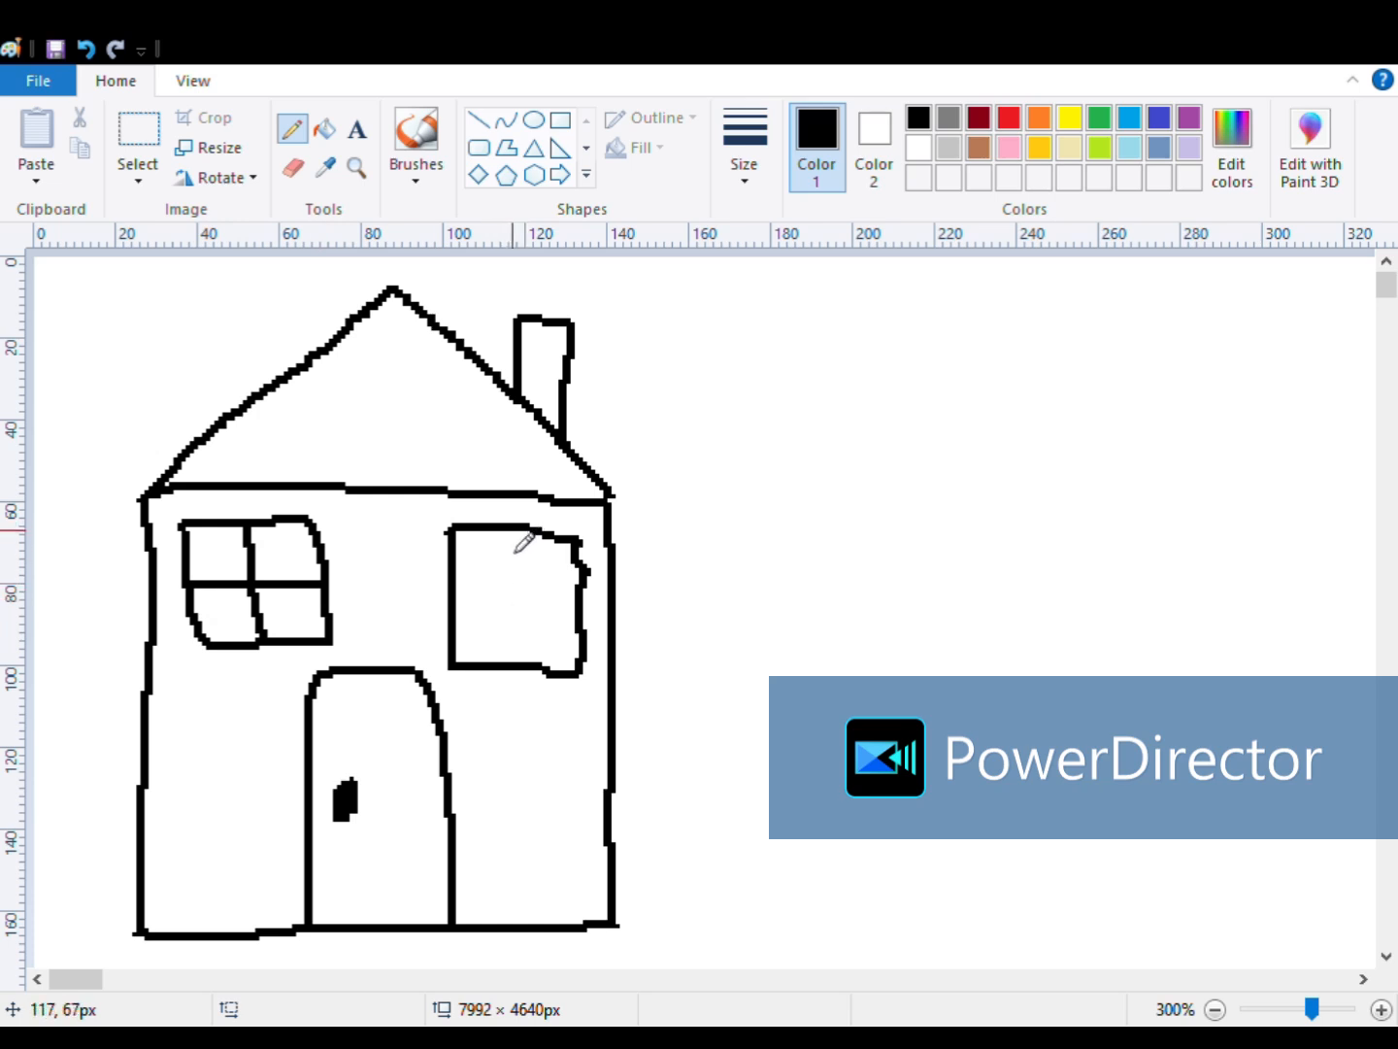
drag(514, 529, 522, 634)
mouse_move(442, 606)
mouse_down()
mouse_move(509, 593)
mouse_move(583, 611)
mouse_up()
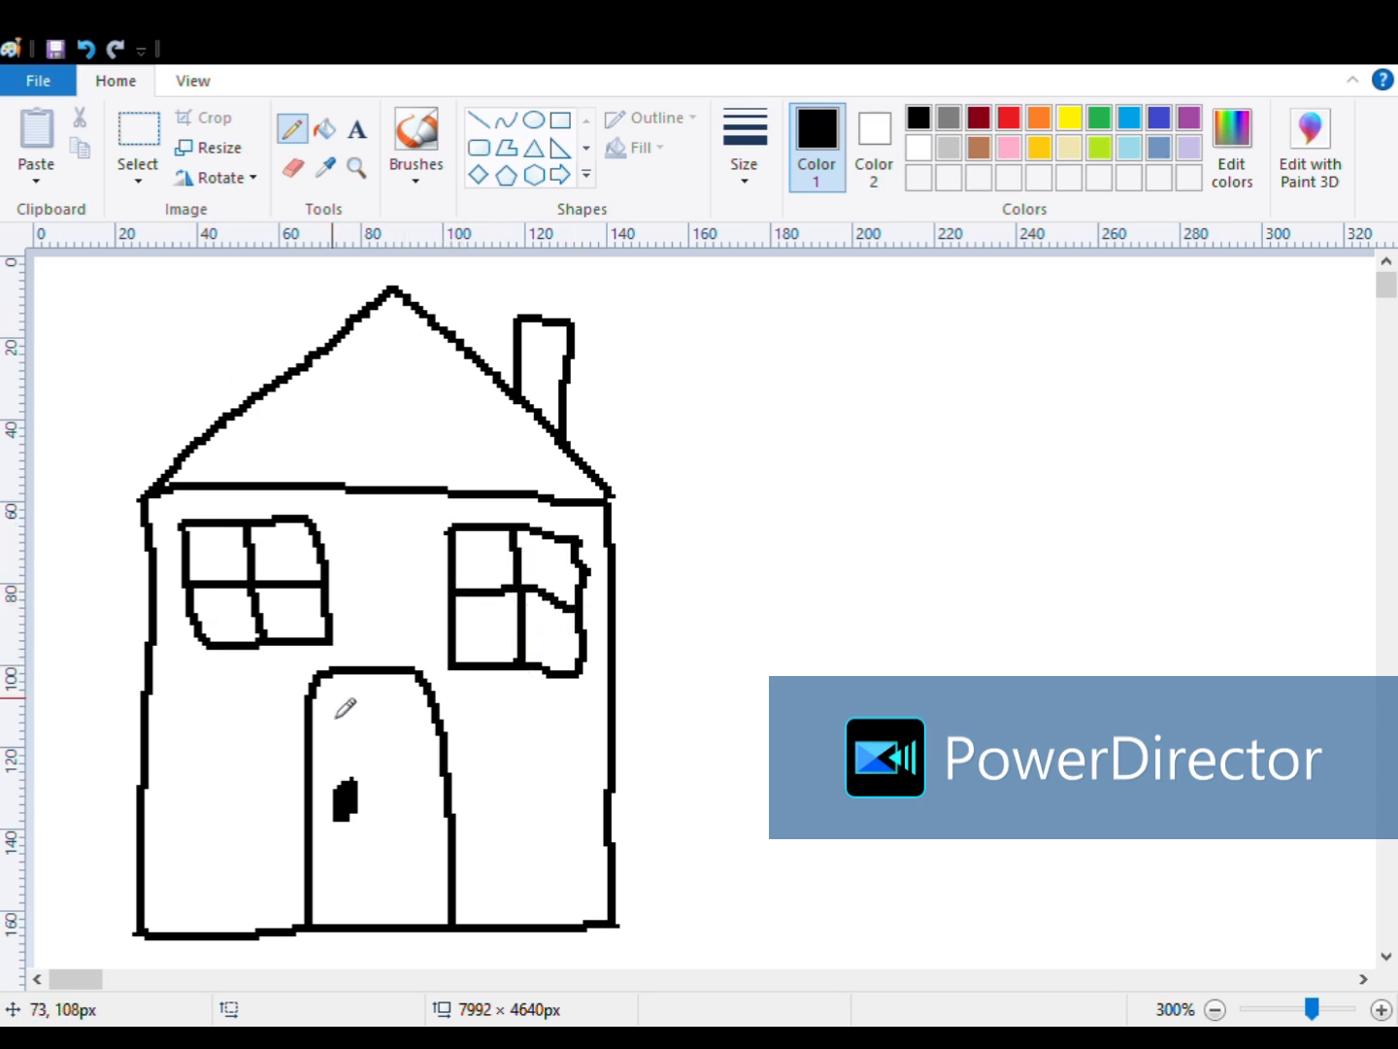
key(ctrl+z)
drag(445, 600, 563, 606)
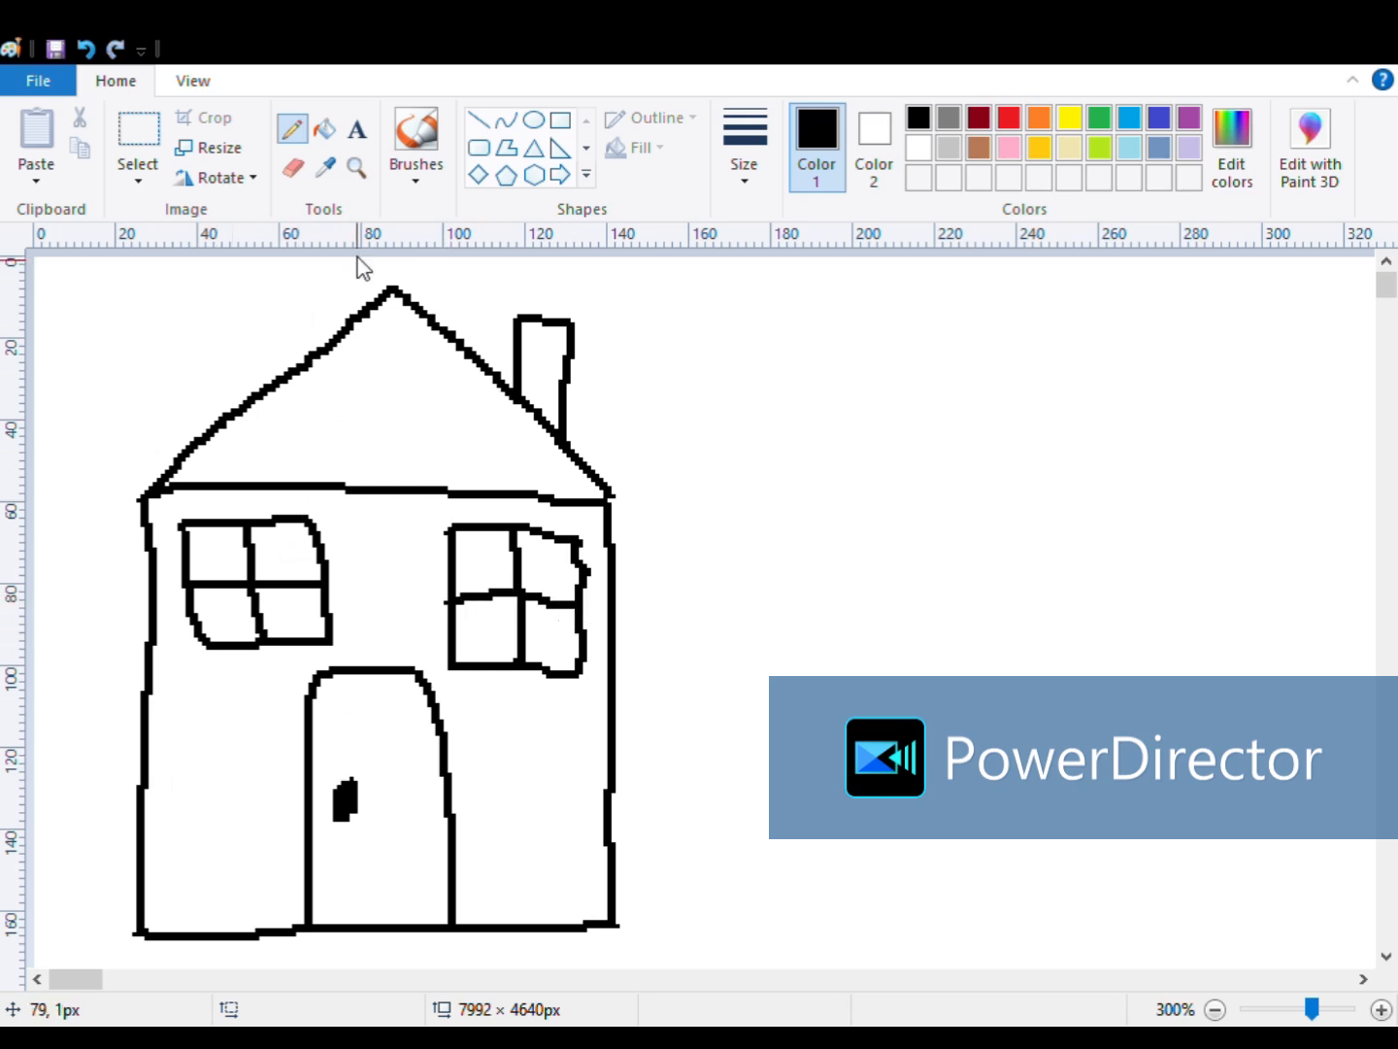
- Fill all eight panes of the two windows with light blue
click(328, 134)
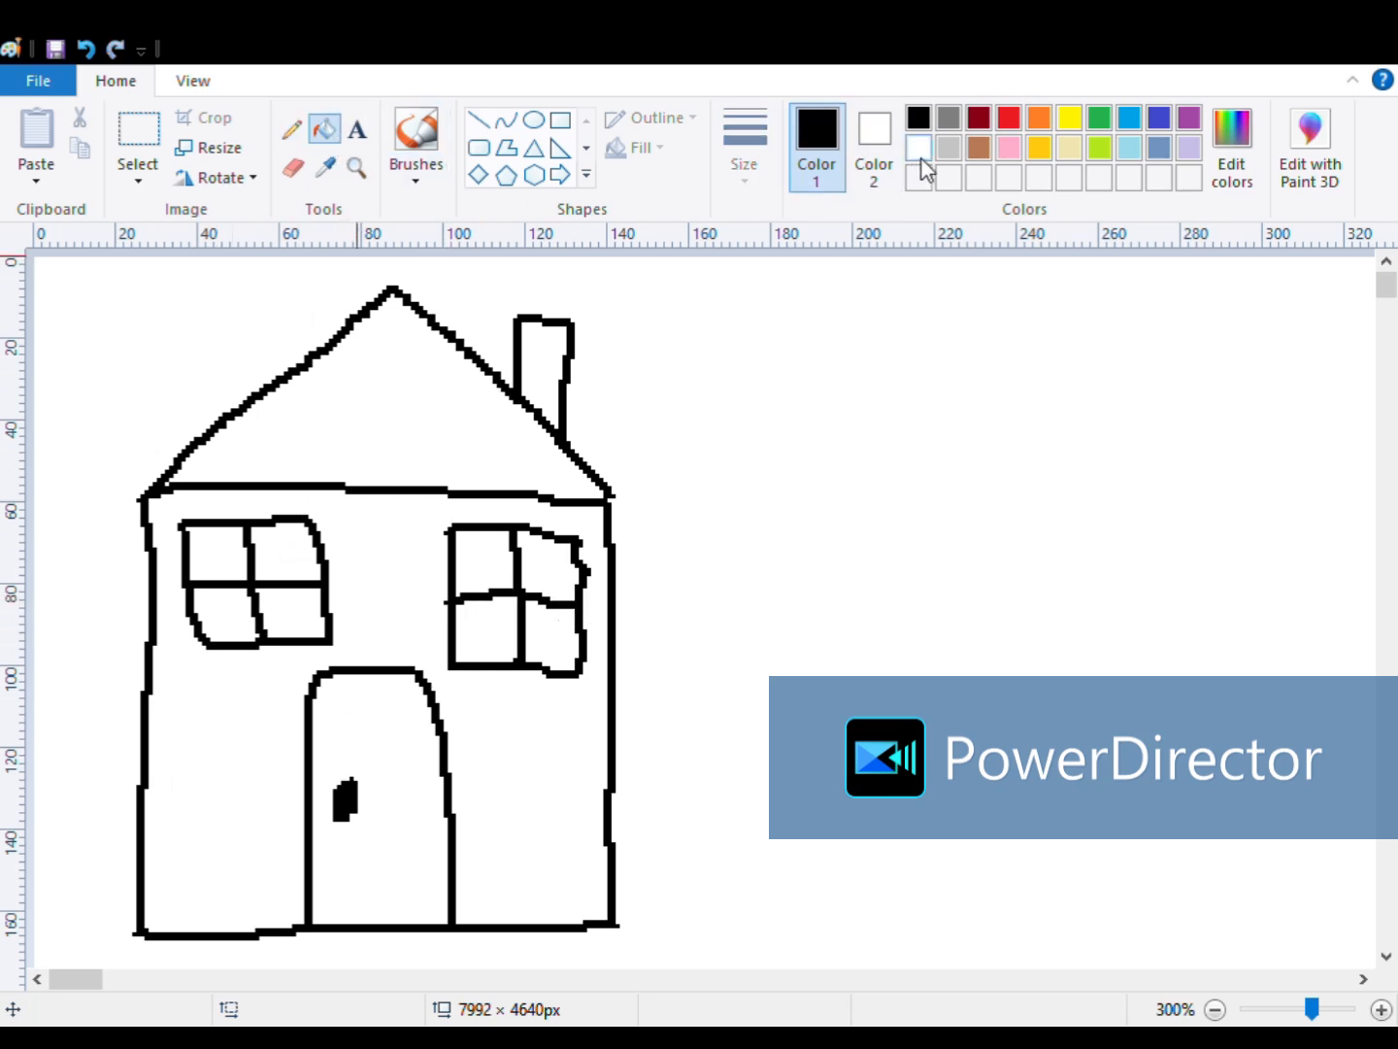
click(1130, 150)
click(556, 586)
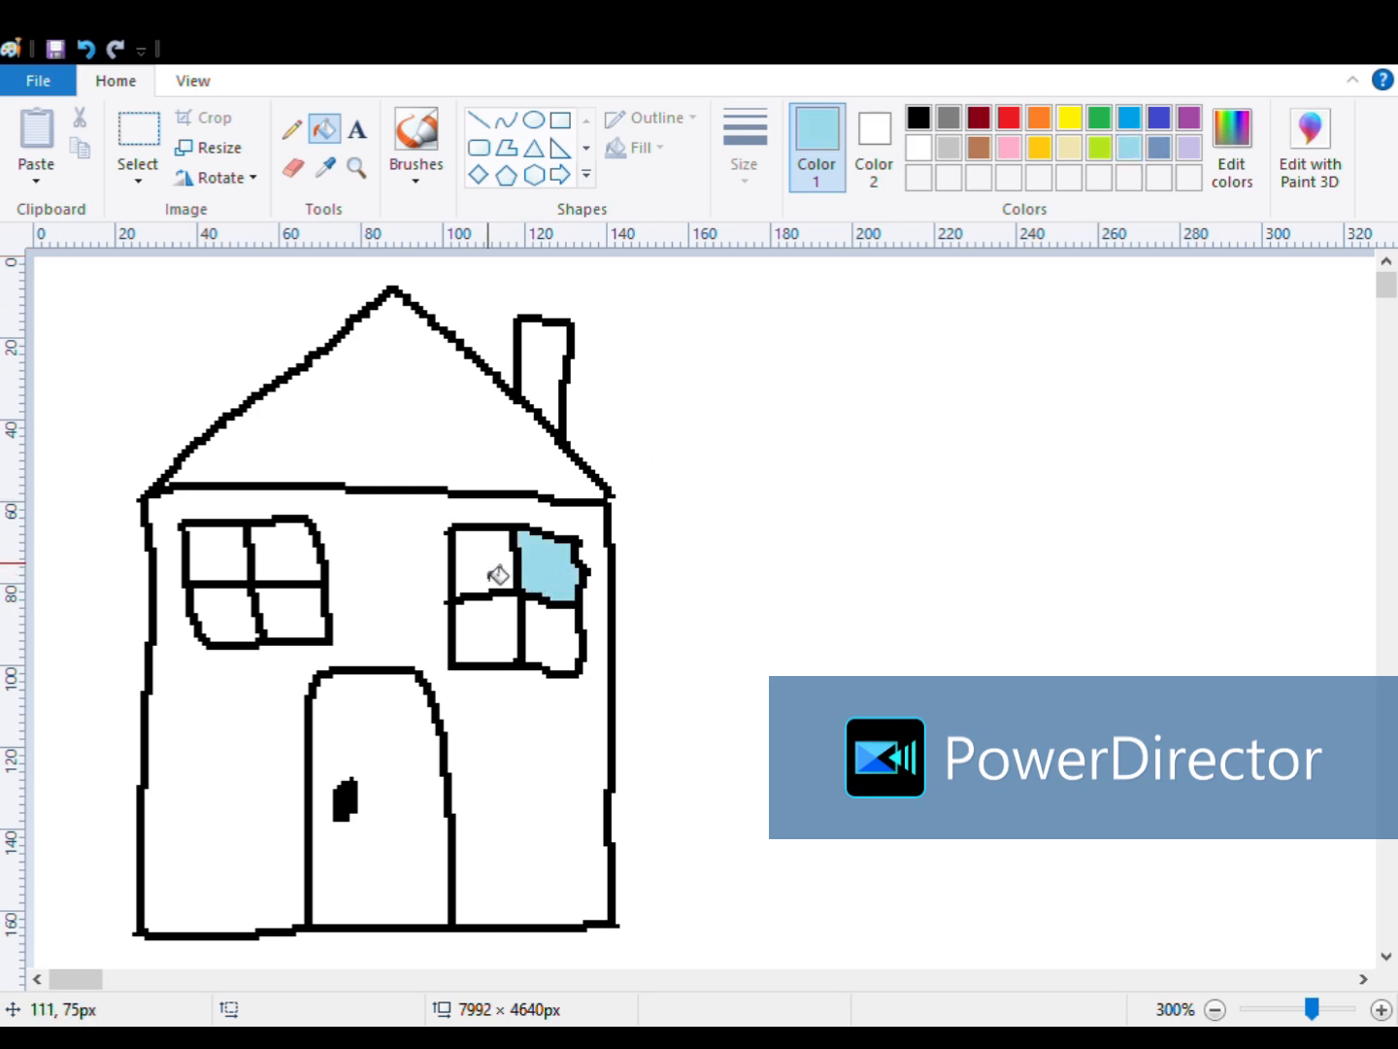
click(498, 572)
click(505, 623)
click(572, 639)
click(309, 617)
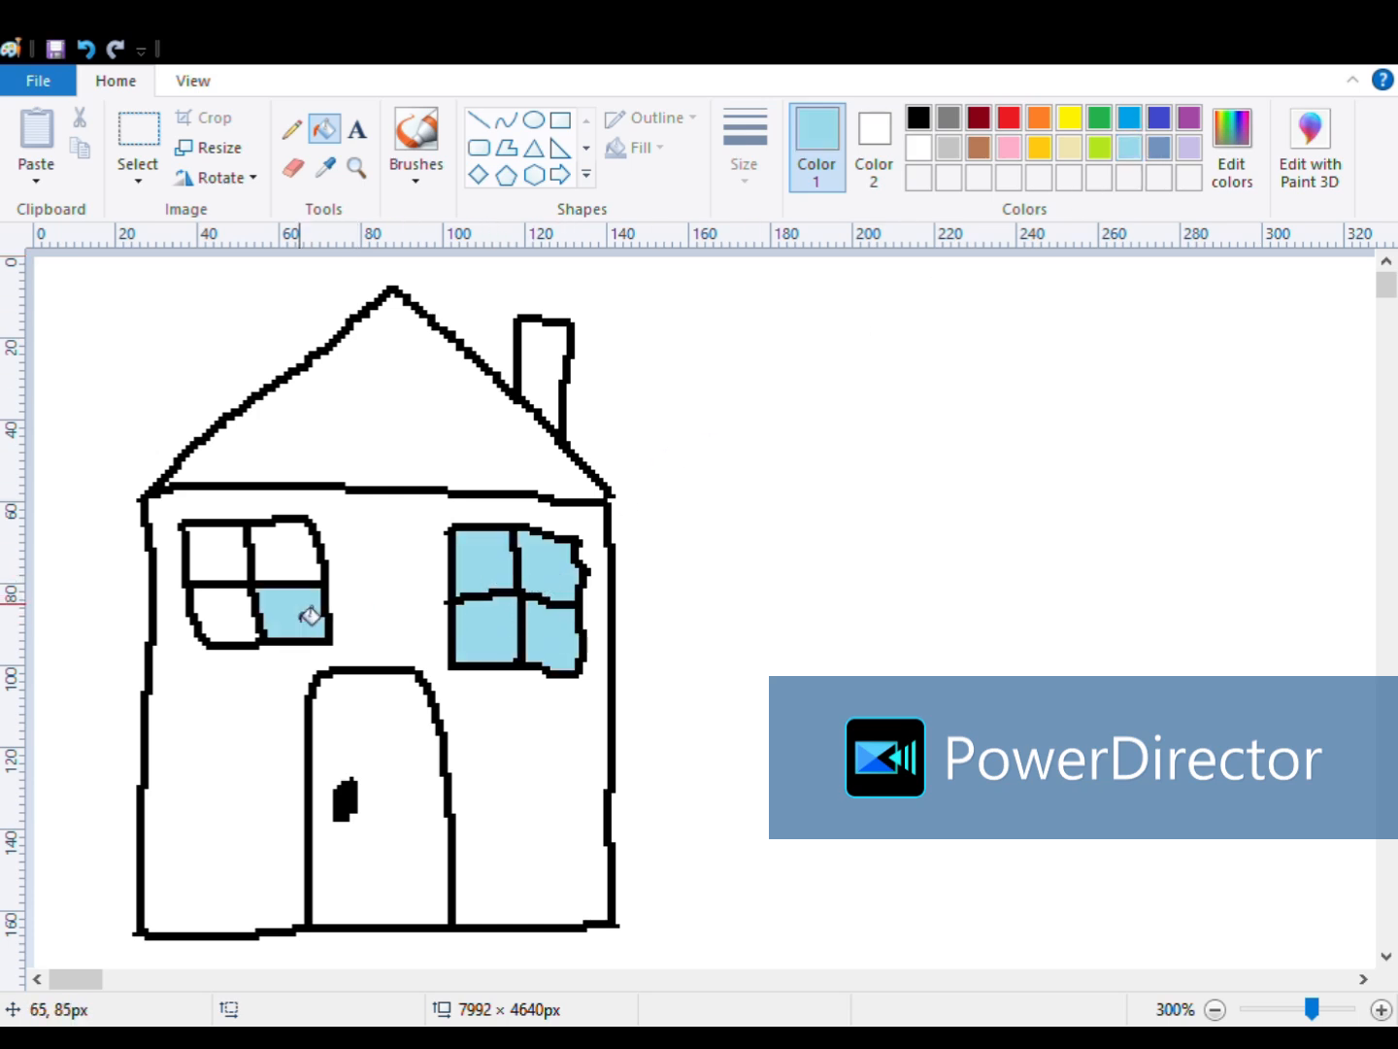
click(279, 554)
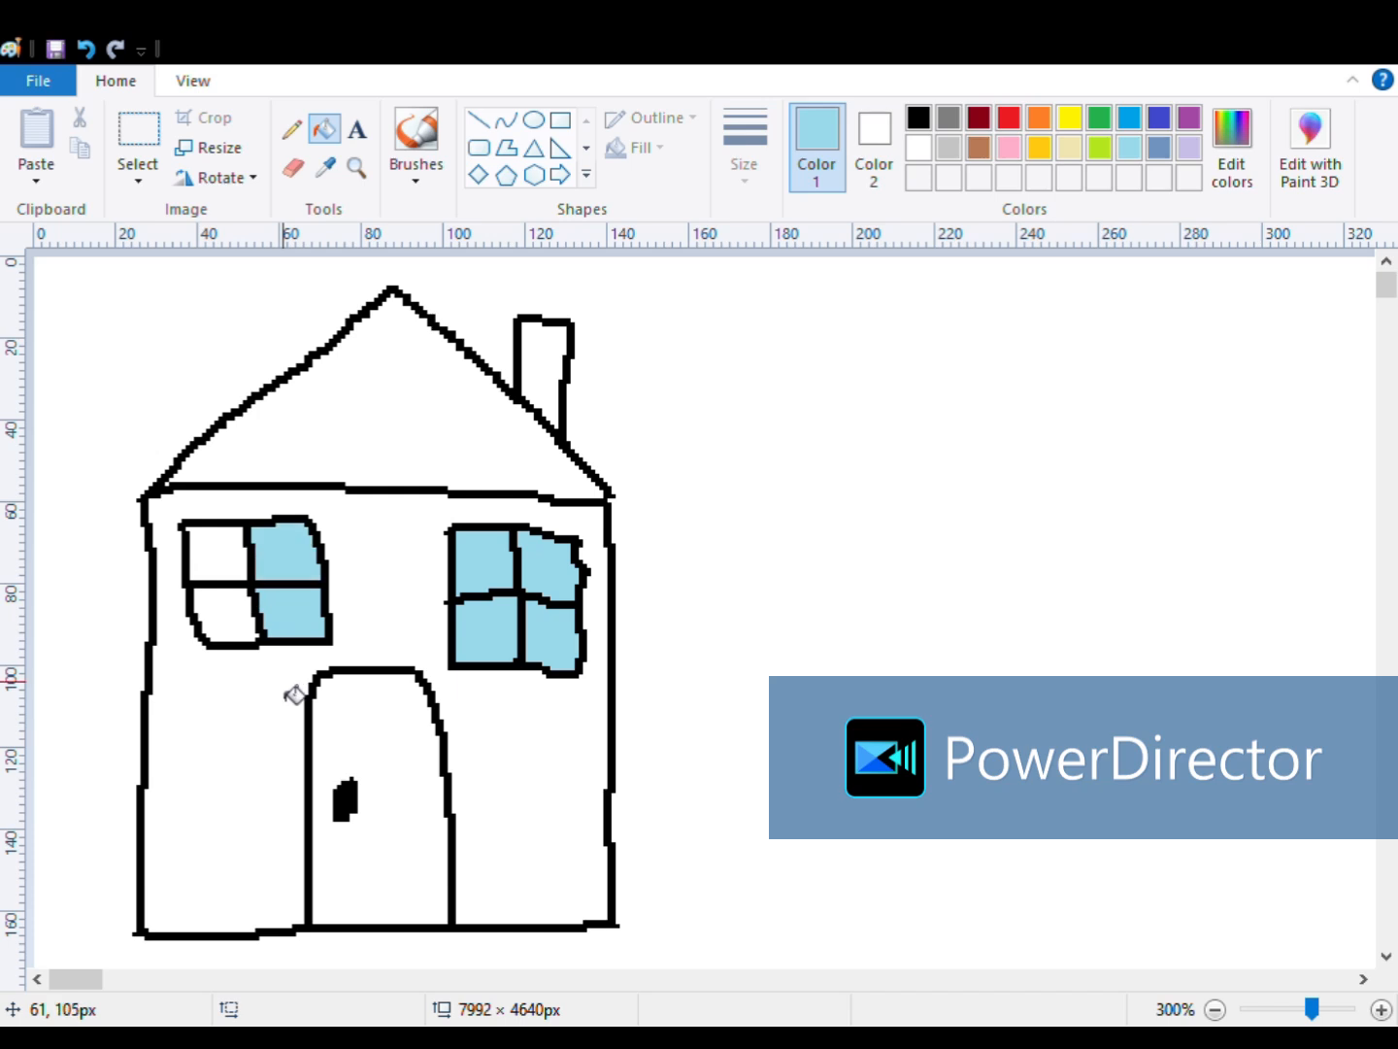
click(223, 564)
click(237, 619)
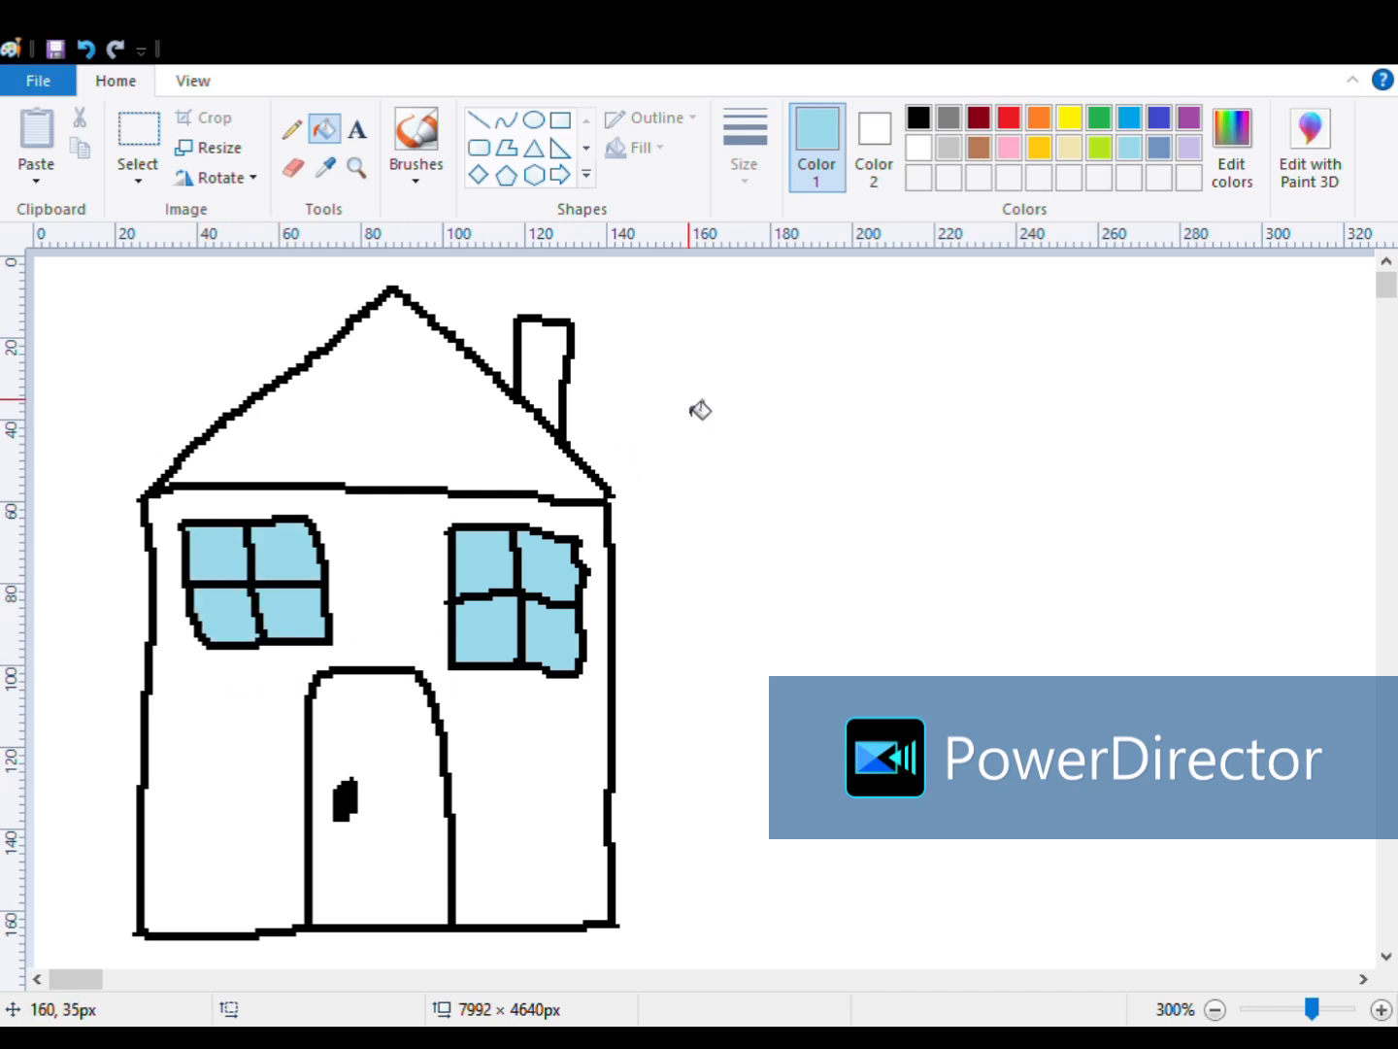
- Fill the door with brown and the roof with a custom dark red
click(981, 155)
click(416, 738)
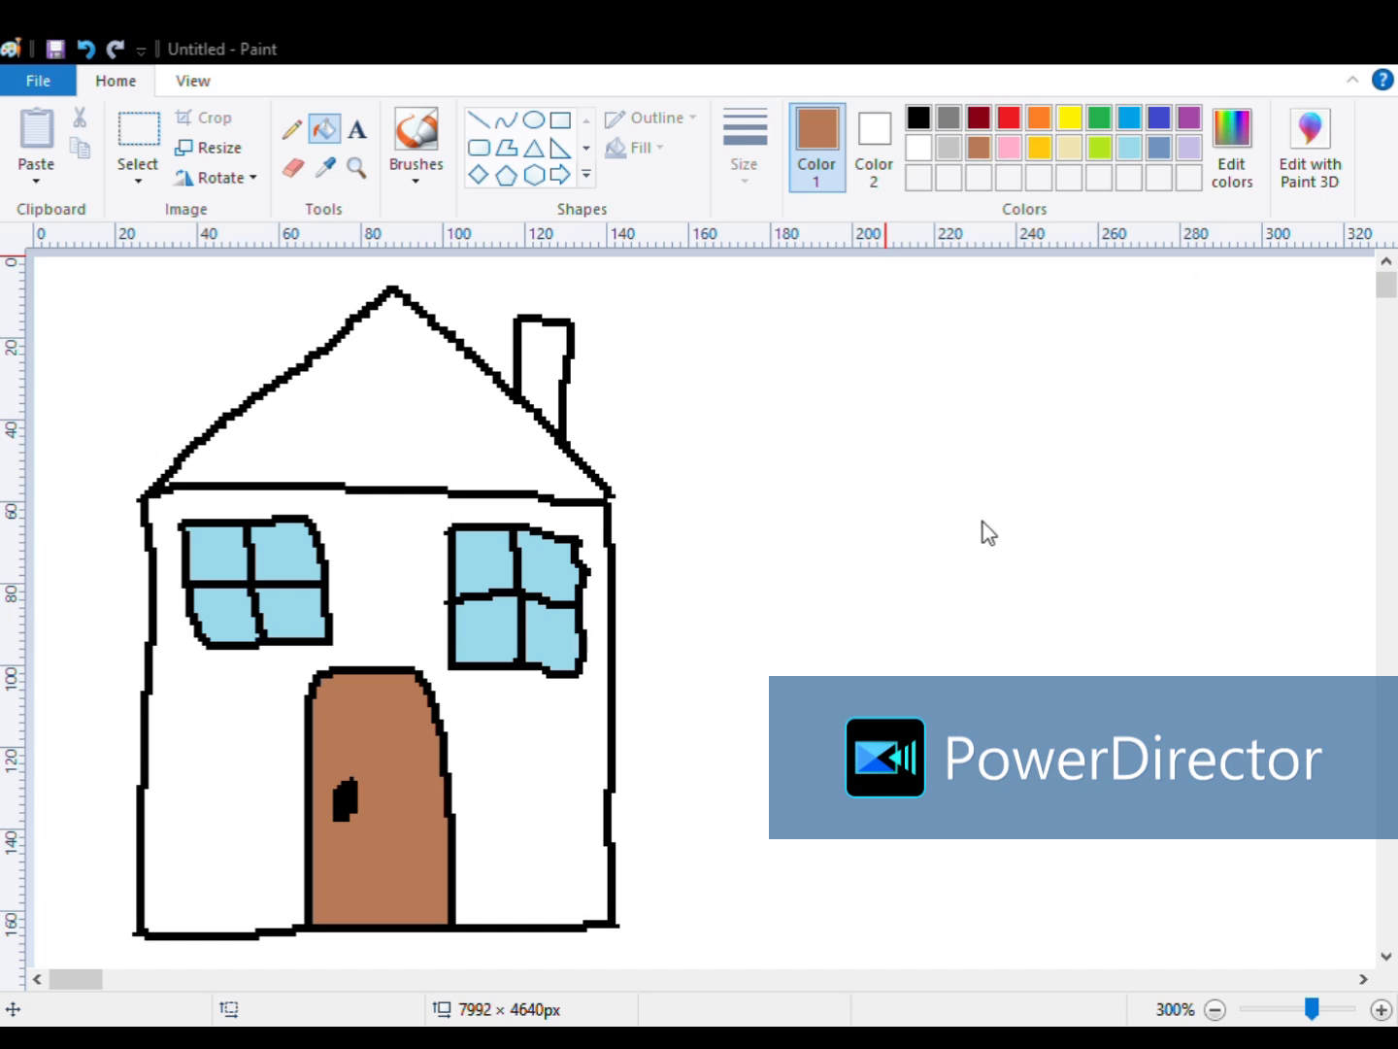
click(918, 179)
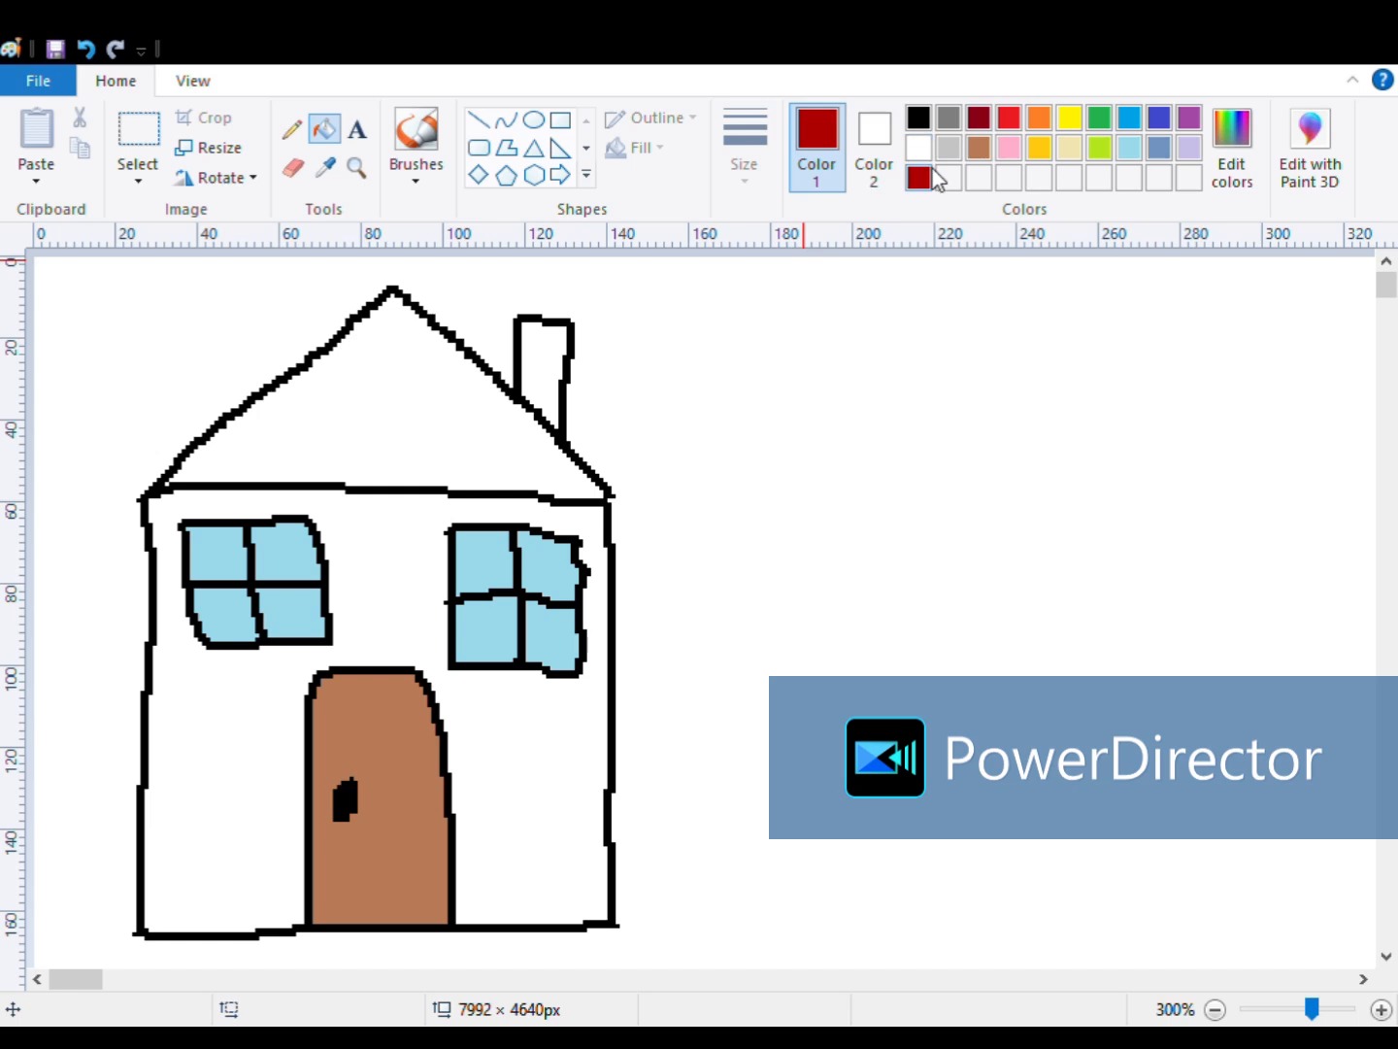
click(437, 425)
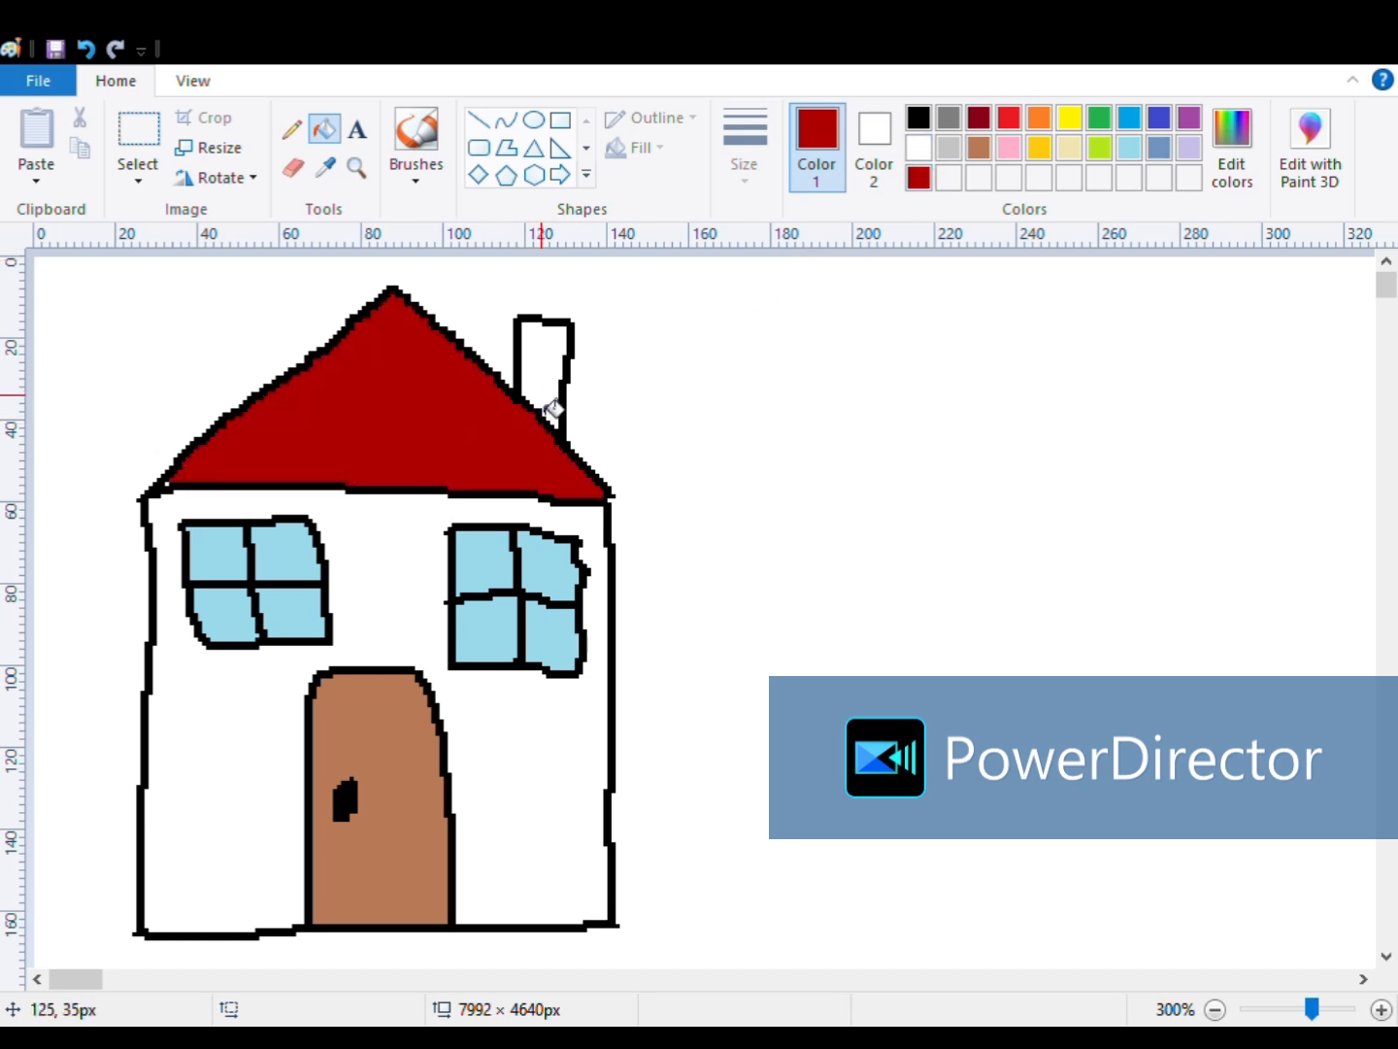
- Draw a black horizontal line across the chimney and fill the cap above it with the custom dark red
click(292, 130)
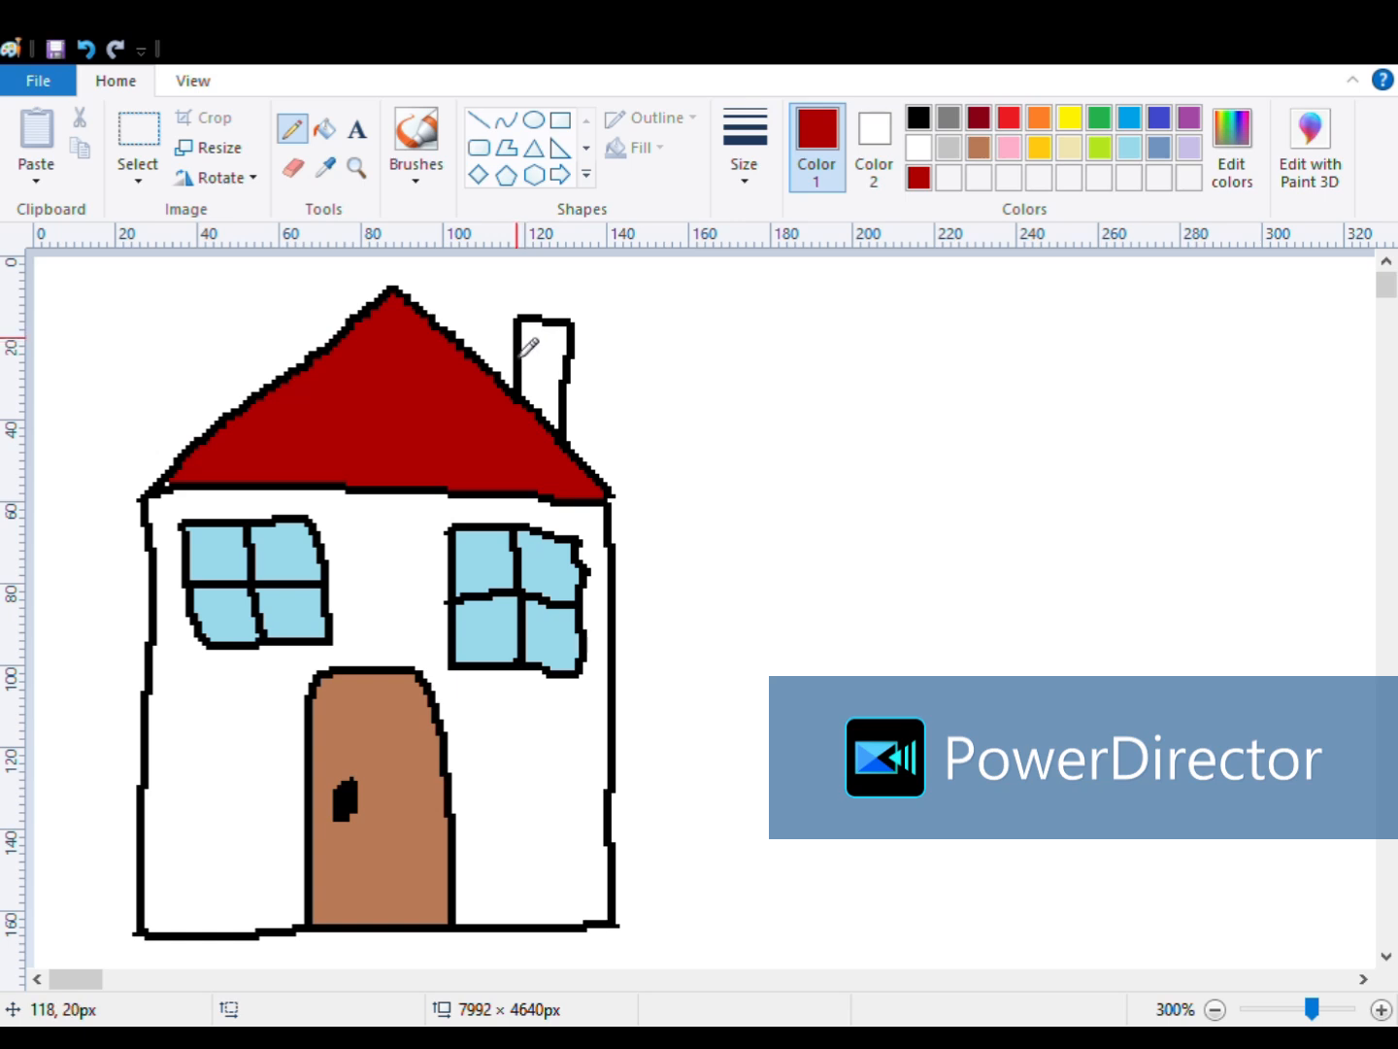
click(917, 119)
drag(520, 347, 572, 347)
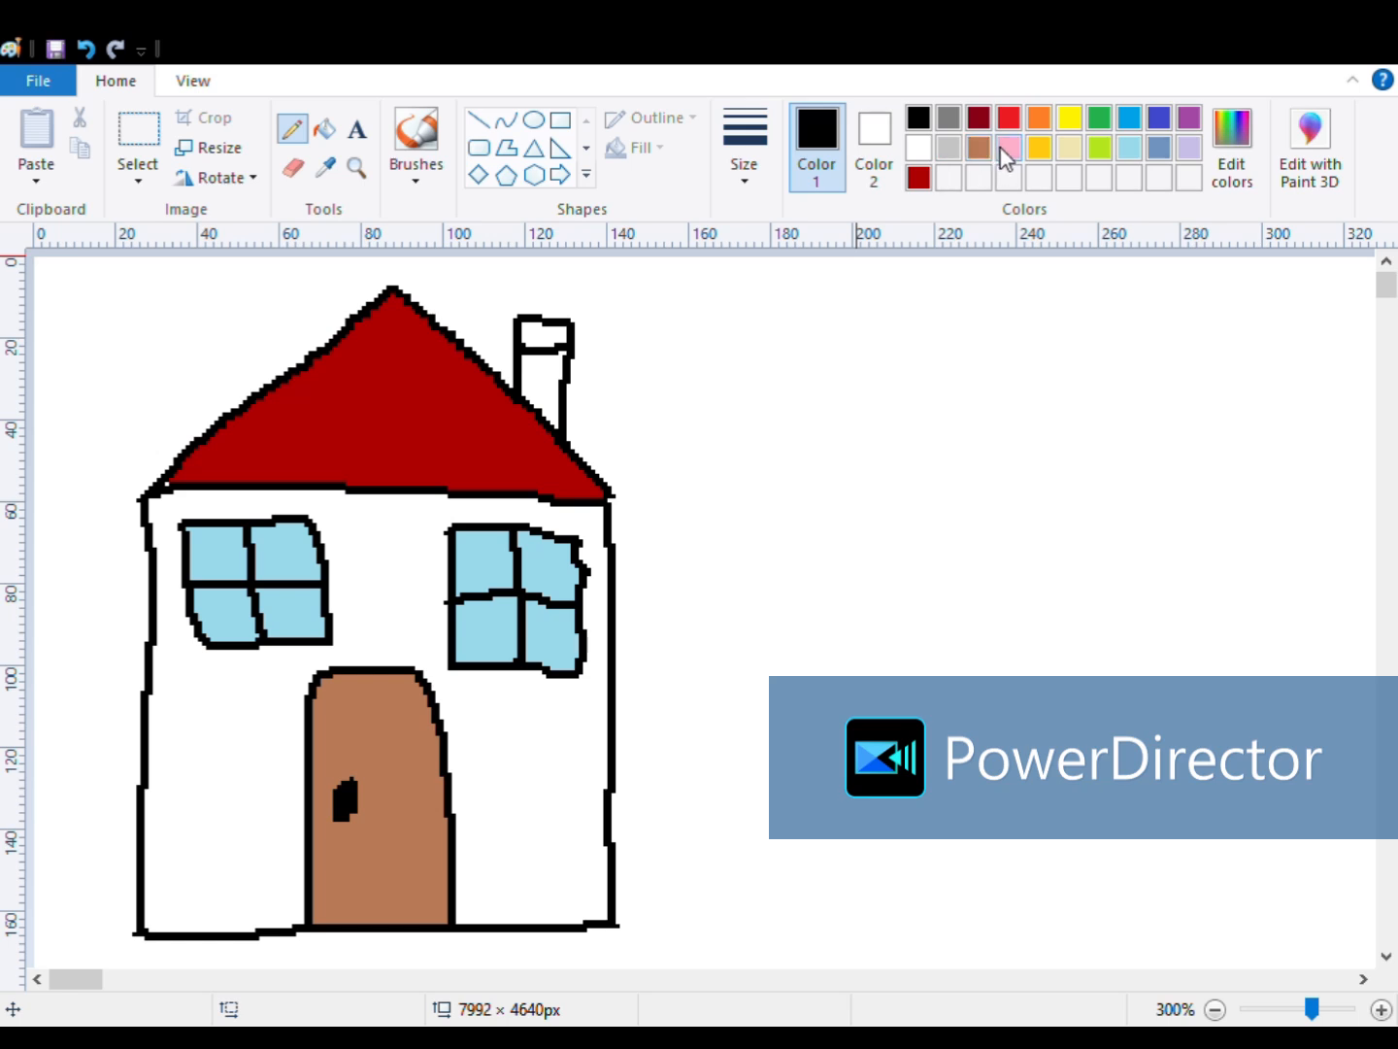
click(918, 178)
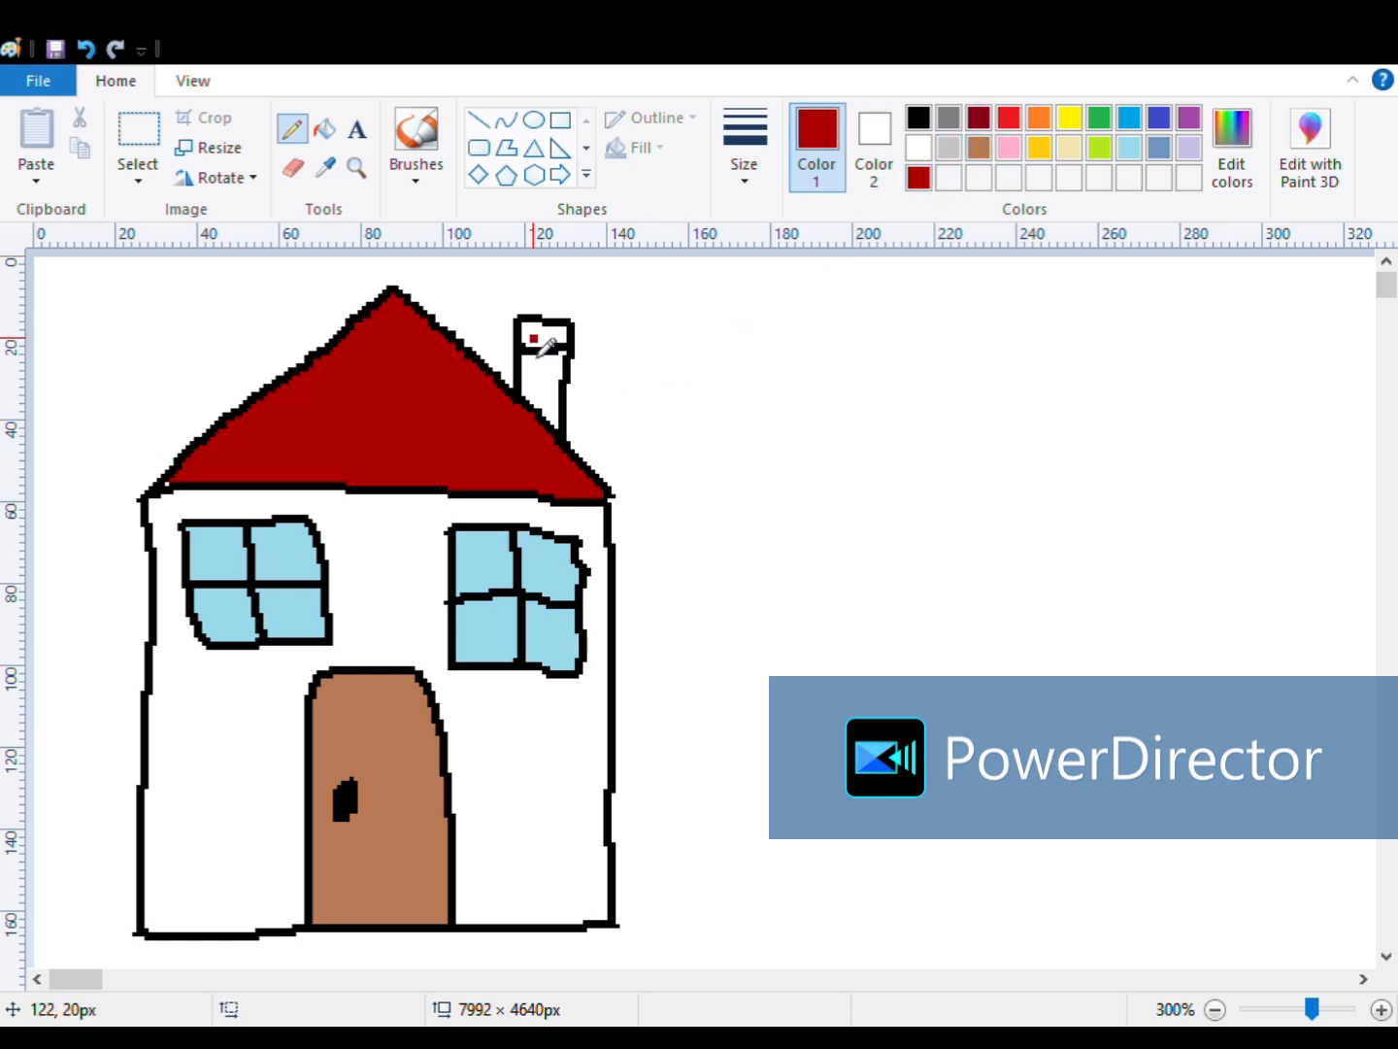
click(325, 128)
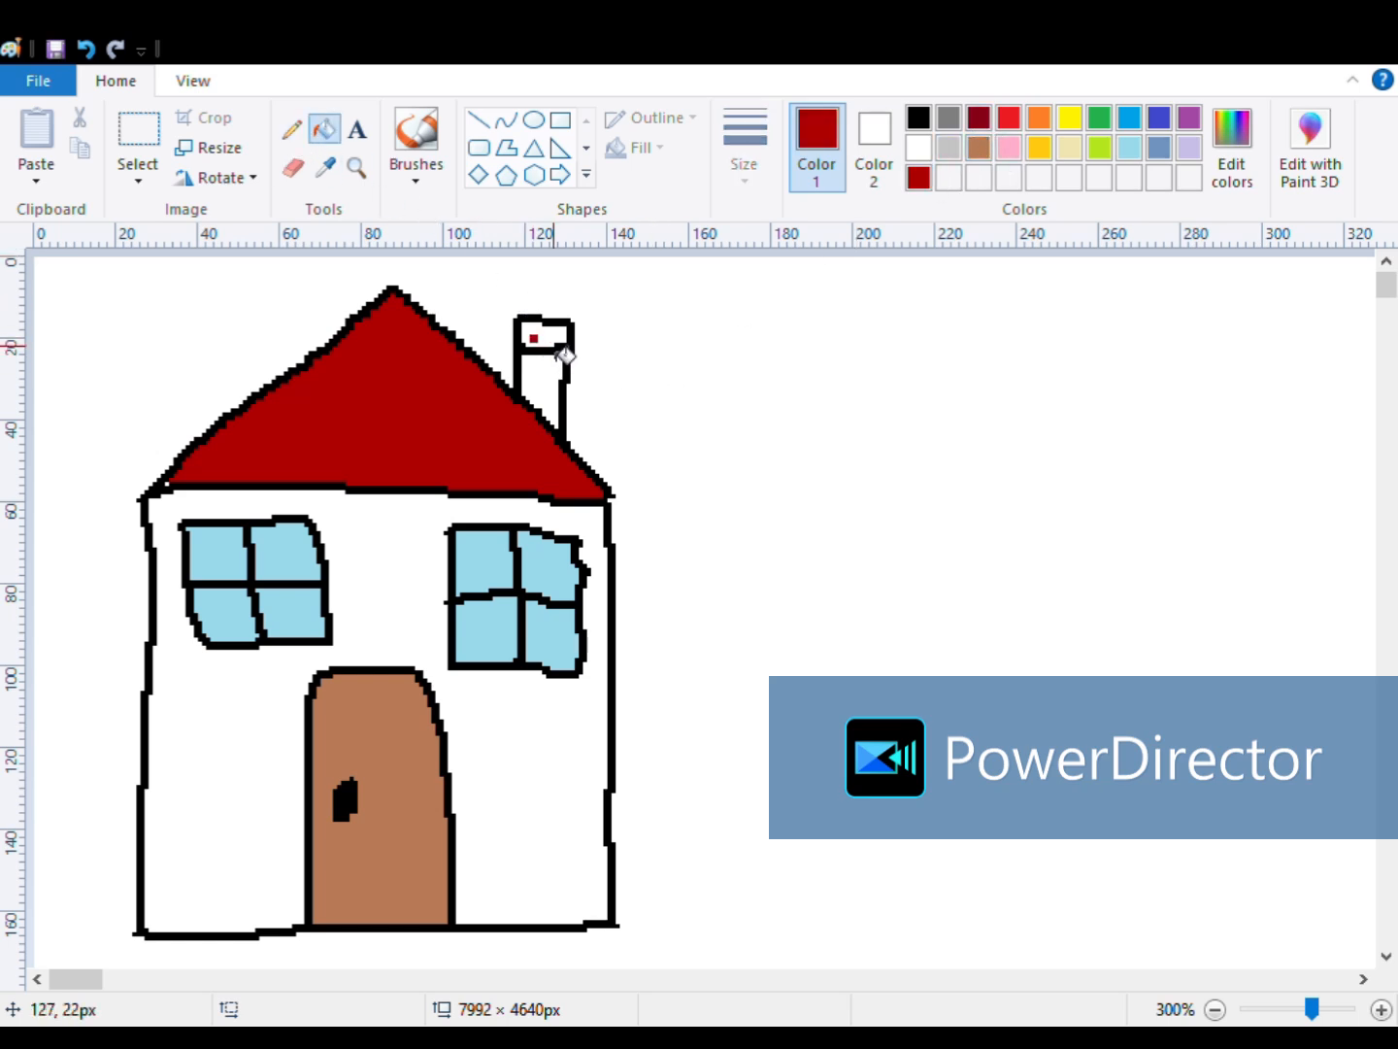
click(557, 346)
- Fill the lower part of the chimney with brown and the house walls with green
click(979, 151)
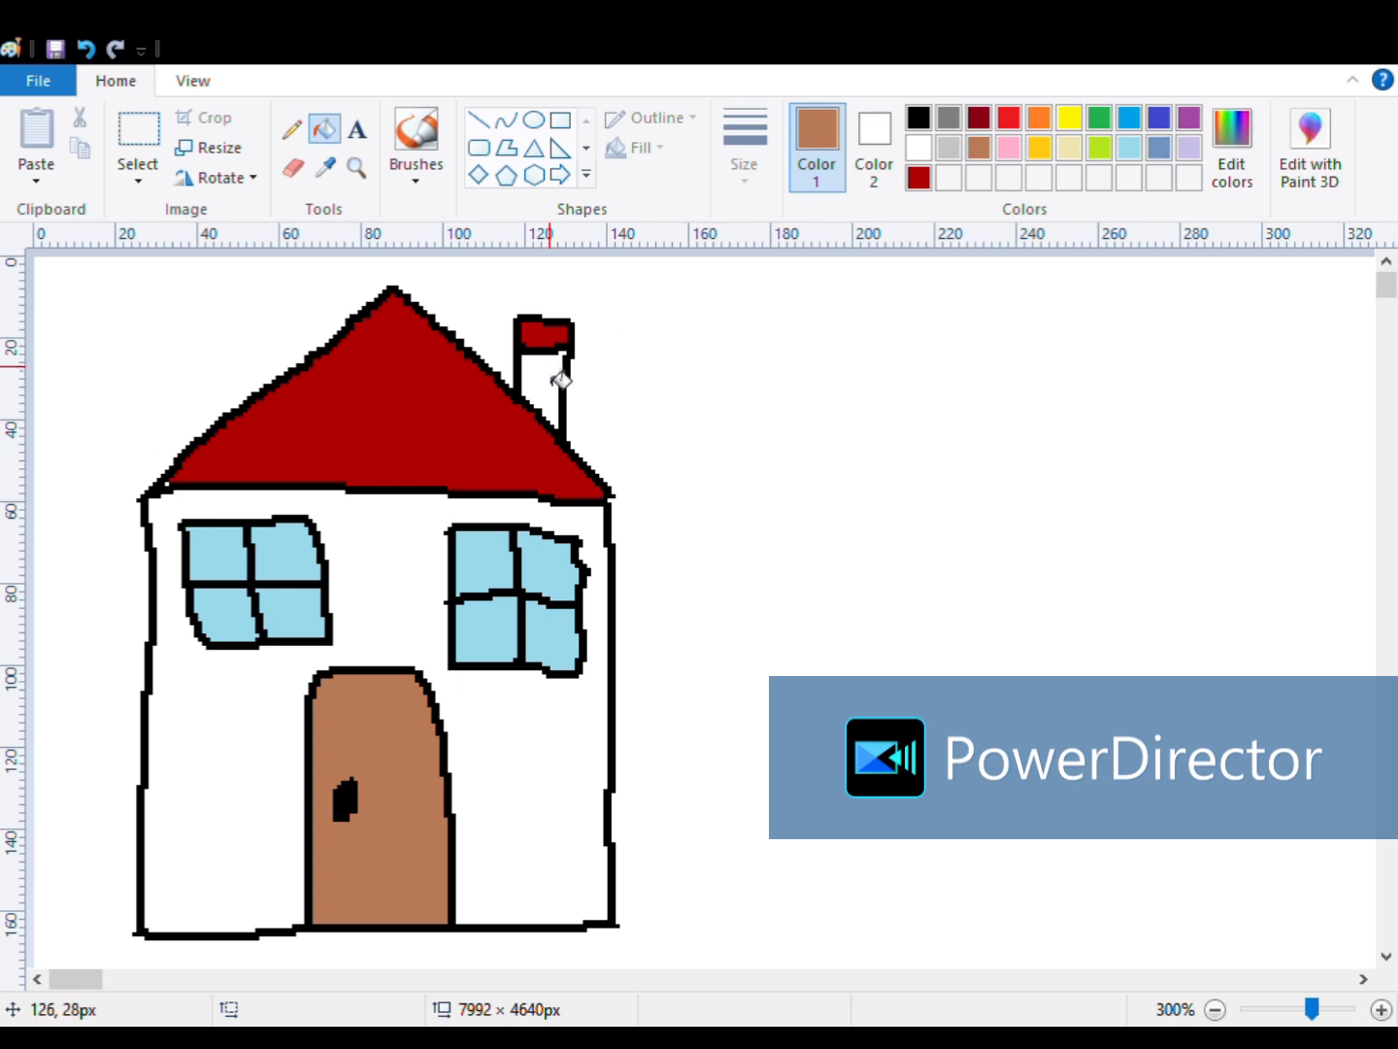
click(553, 377)
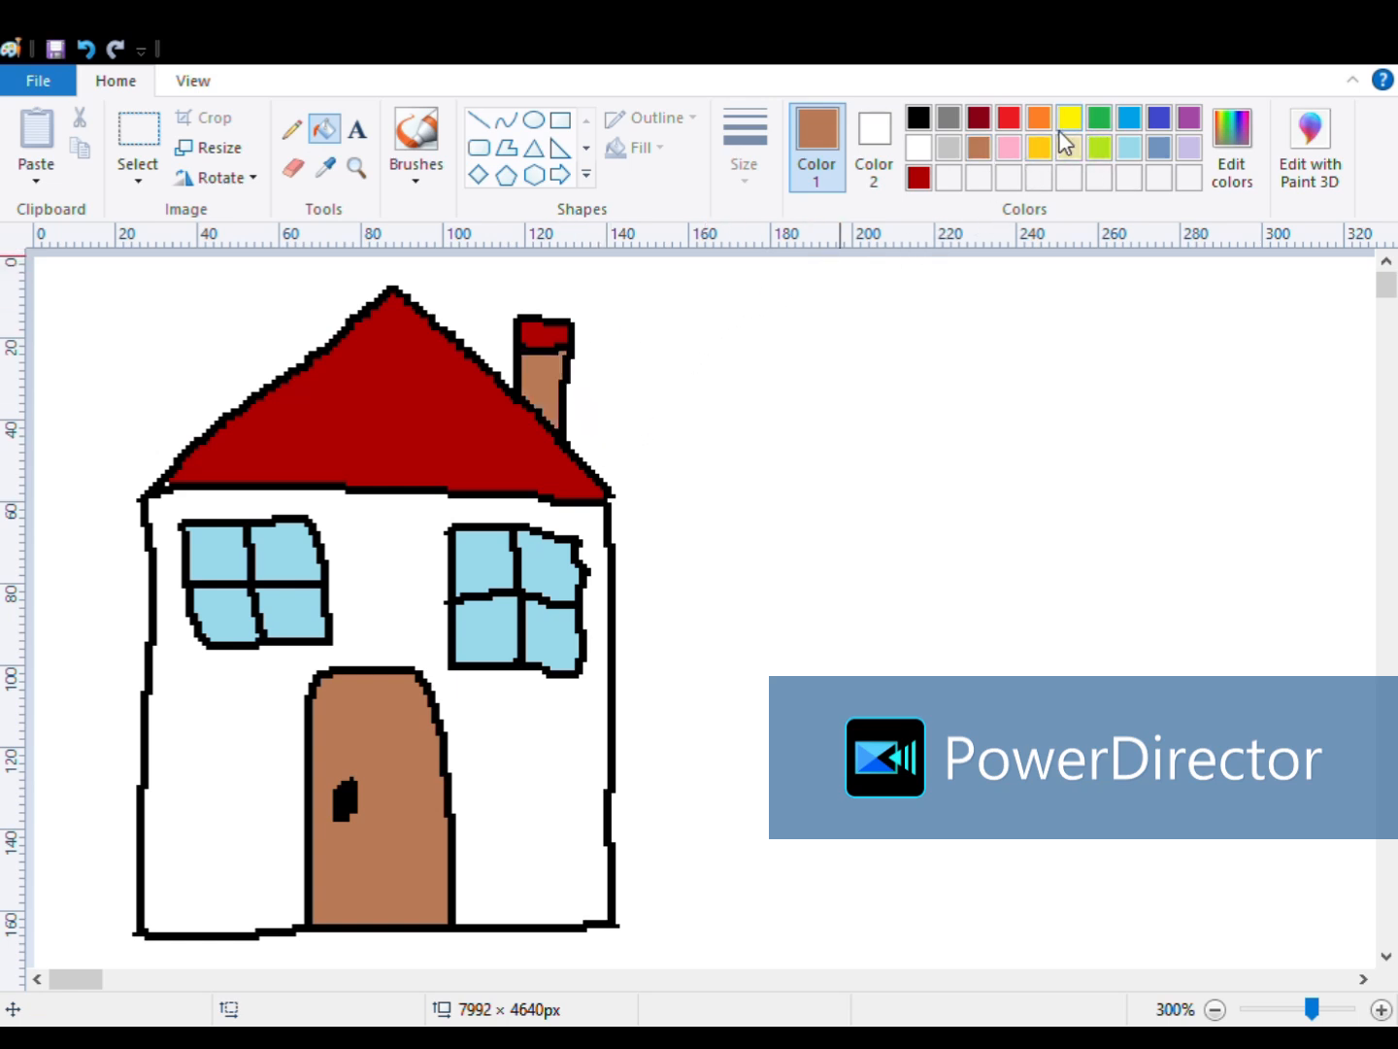
click(1095, 127)
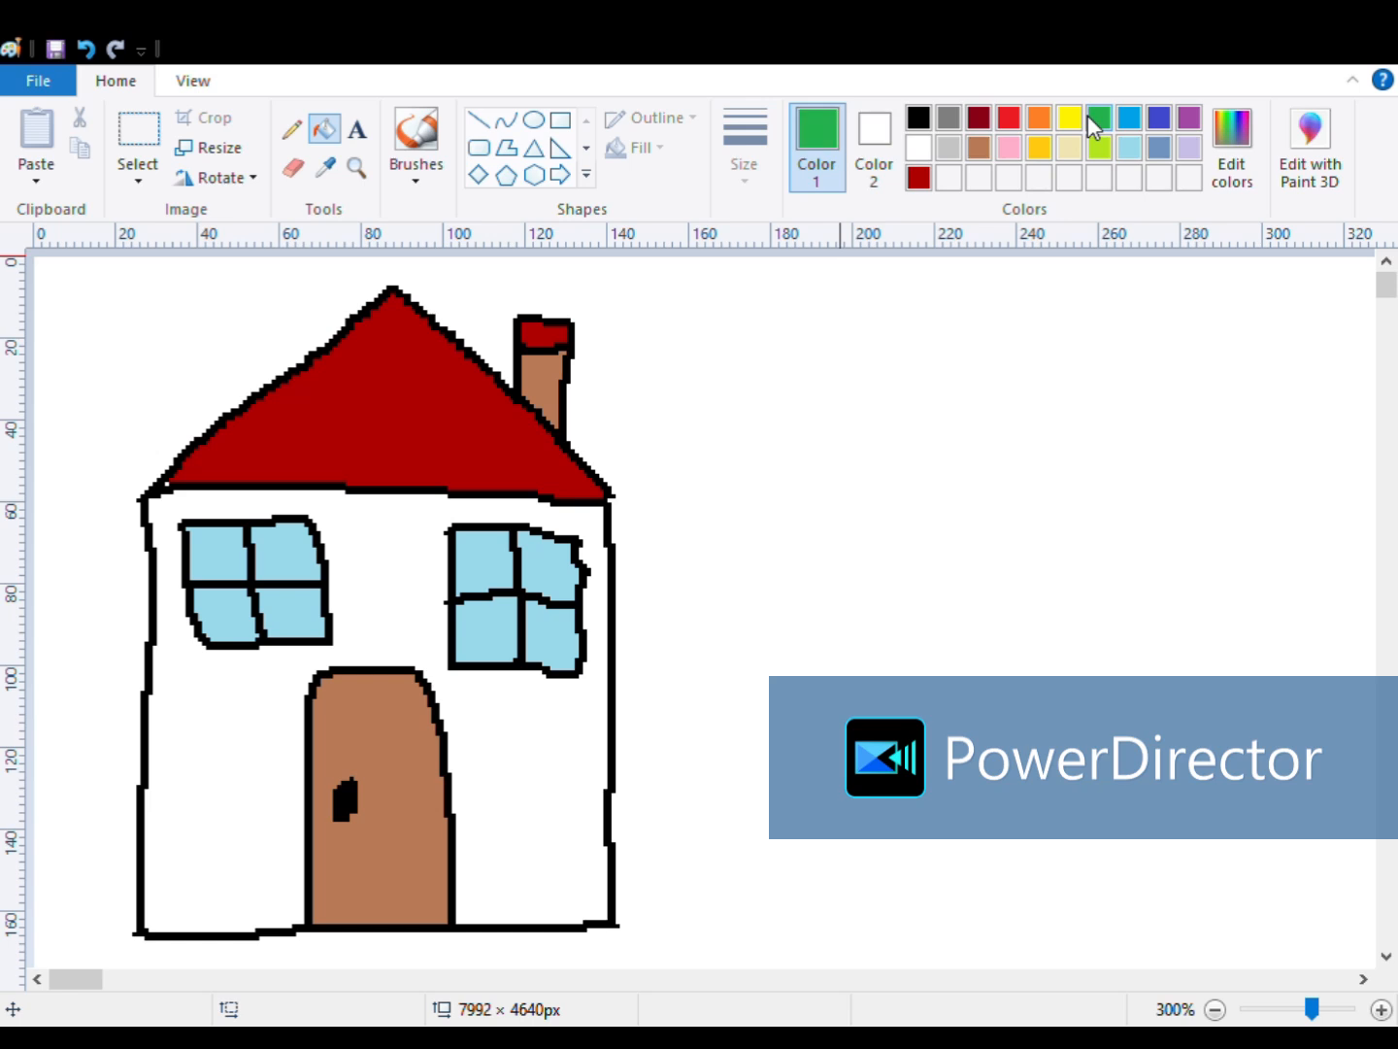
click(424, 633)
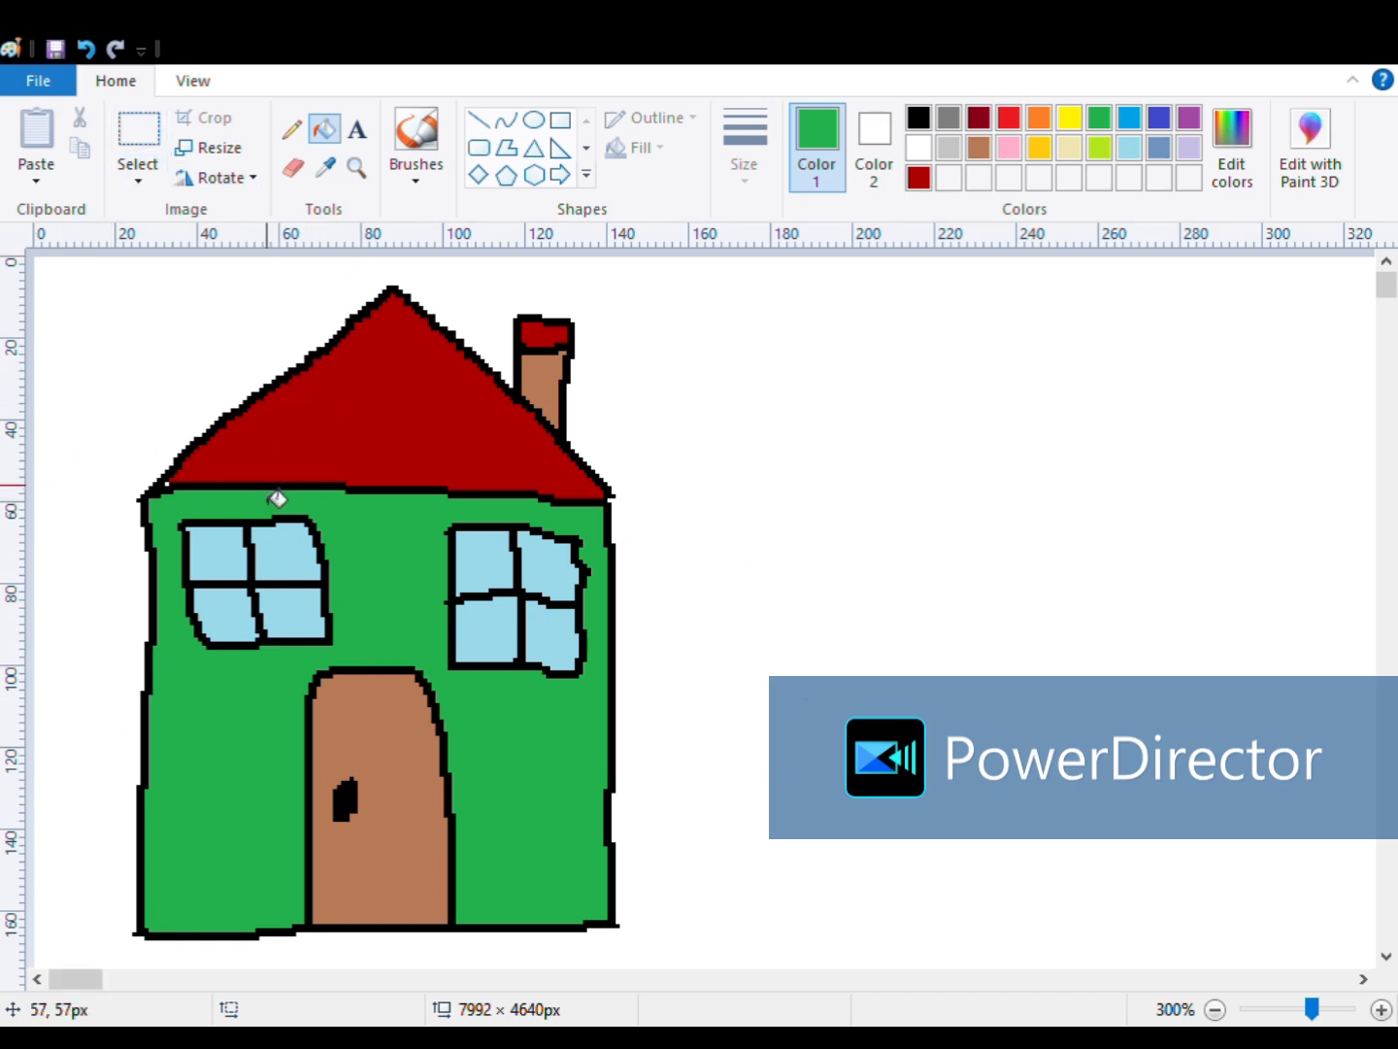
- Select the whole house and place a copy of it to the right of the original
scroll(276, 498, down, 1)
click(155, 136)
drag(530, 788, 37, 250)
drag(282, 523, 765, 534)
click(1093, 618)
scroll(950, 661, up, 1)
drag(68, 976, 82, 976)
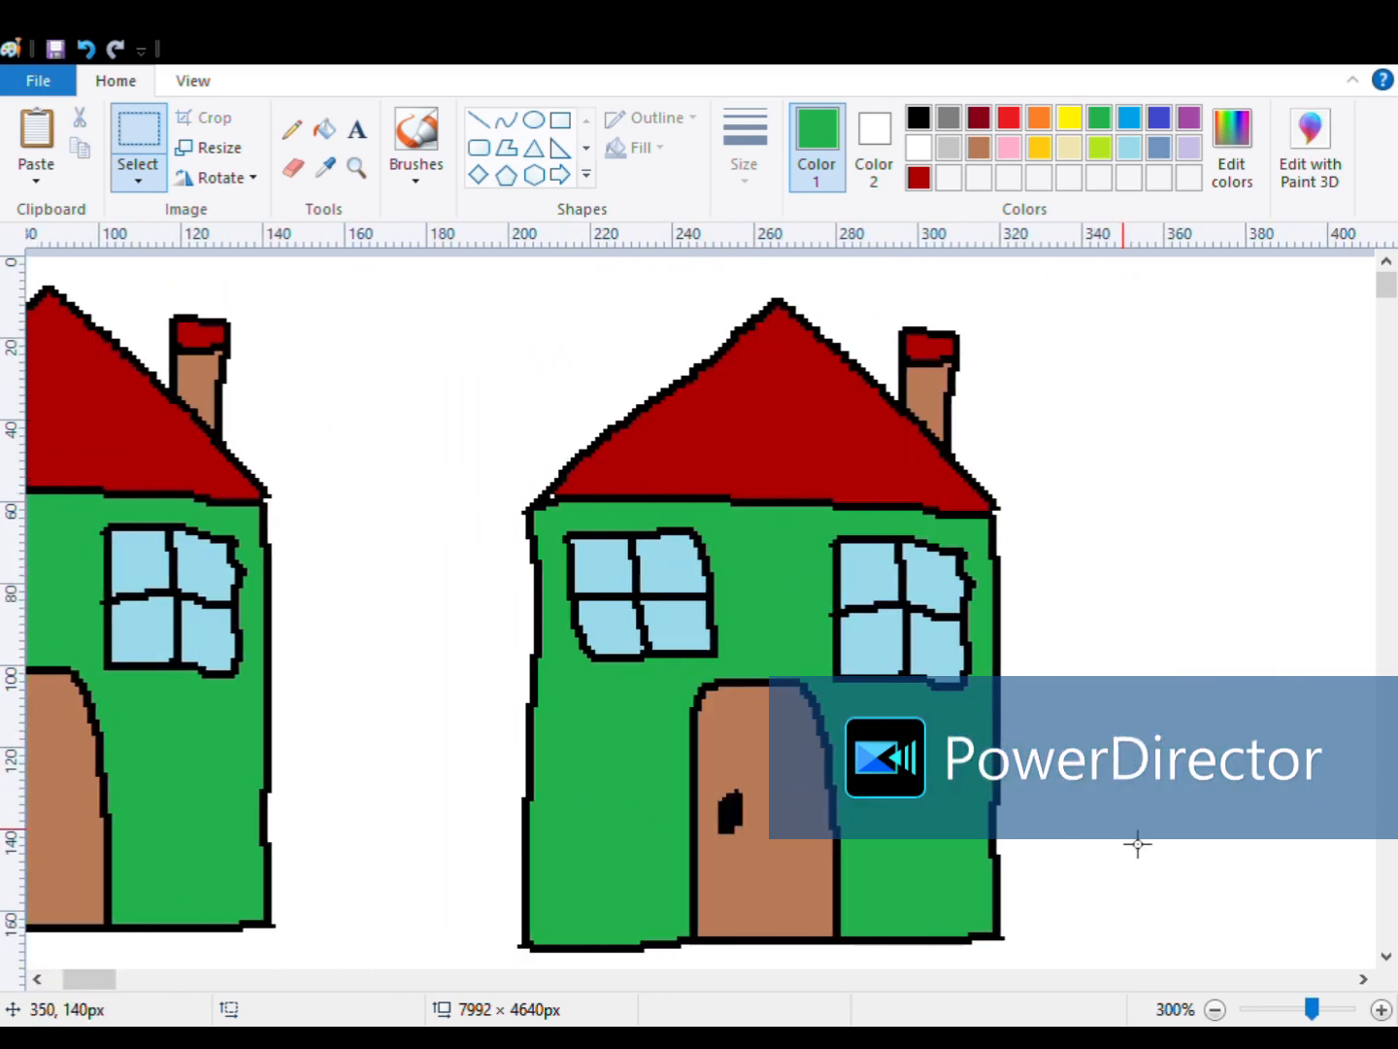
- Reduce the canvas size to about 2240 × 1736 px by cutting off its empty right and lower areas
scroll(1003, 798, down, 5)
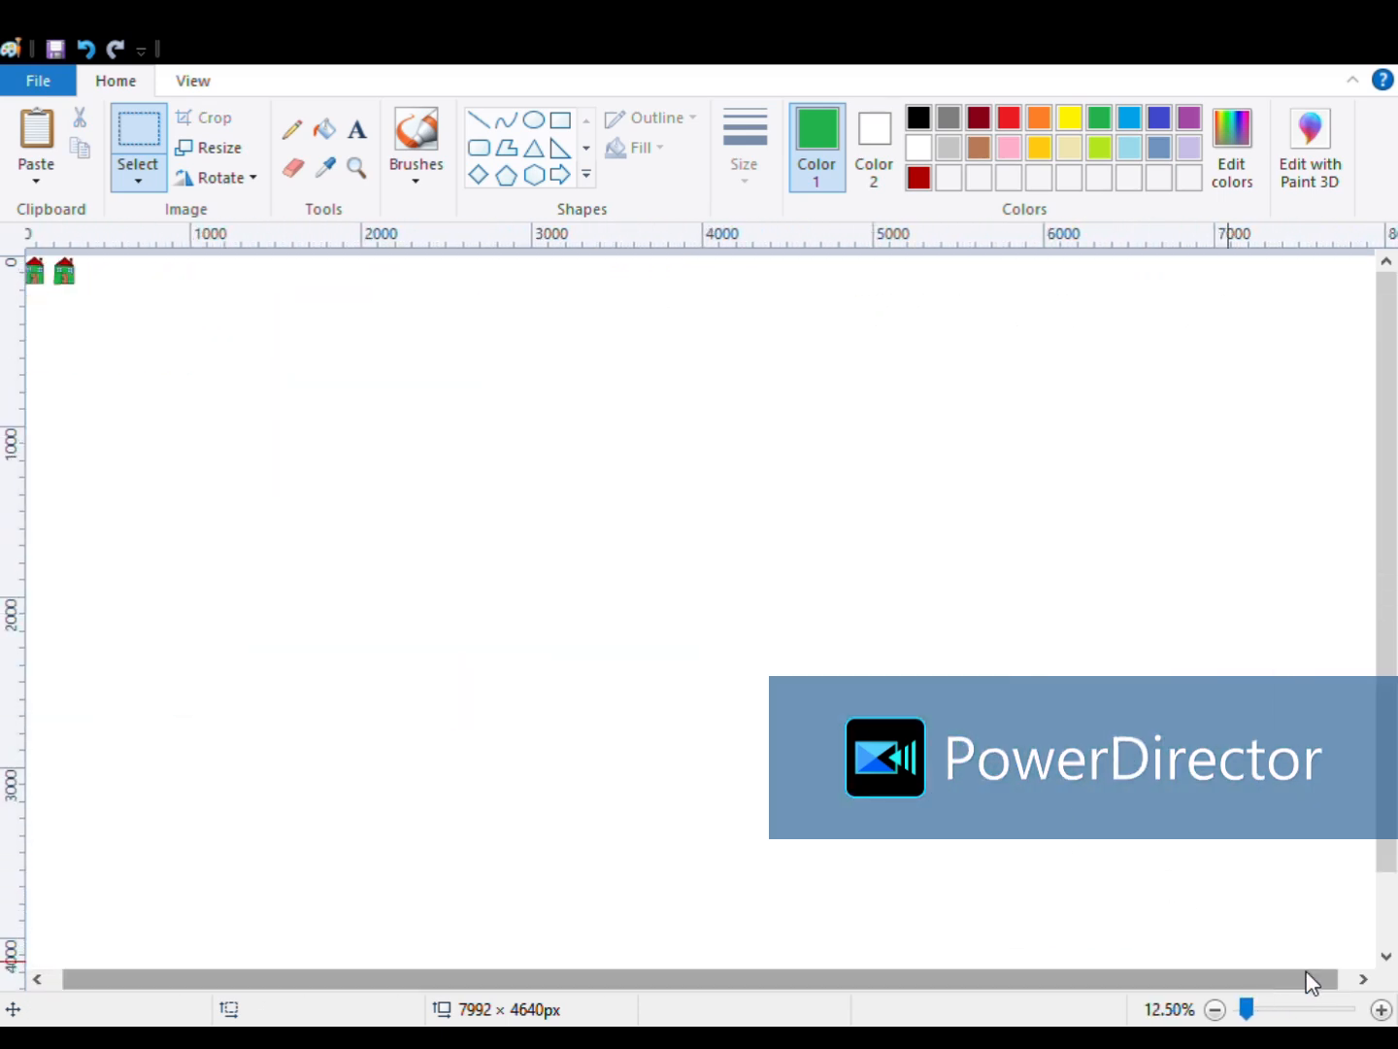
drag(1378, 653, 408, 669)
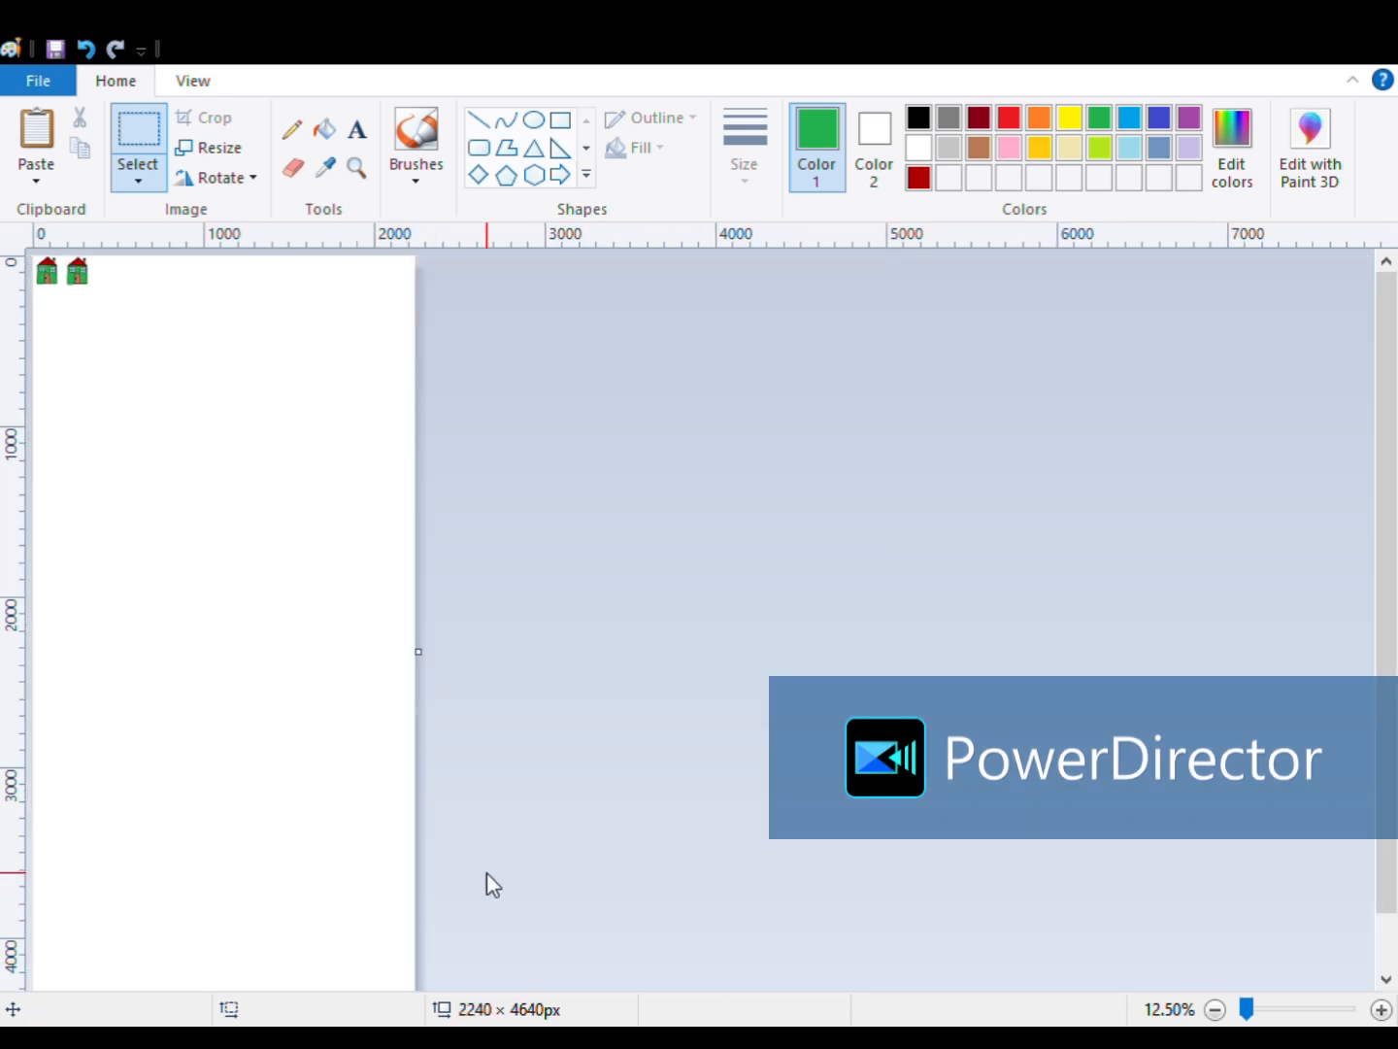
scroll(456, 923, down, 1)
drag(246, 990, 262, 565)
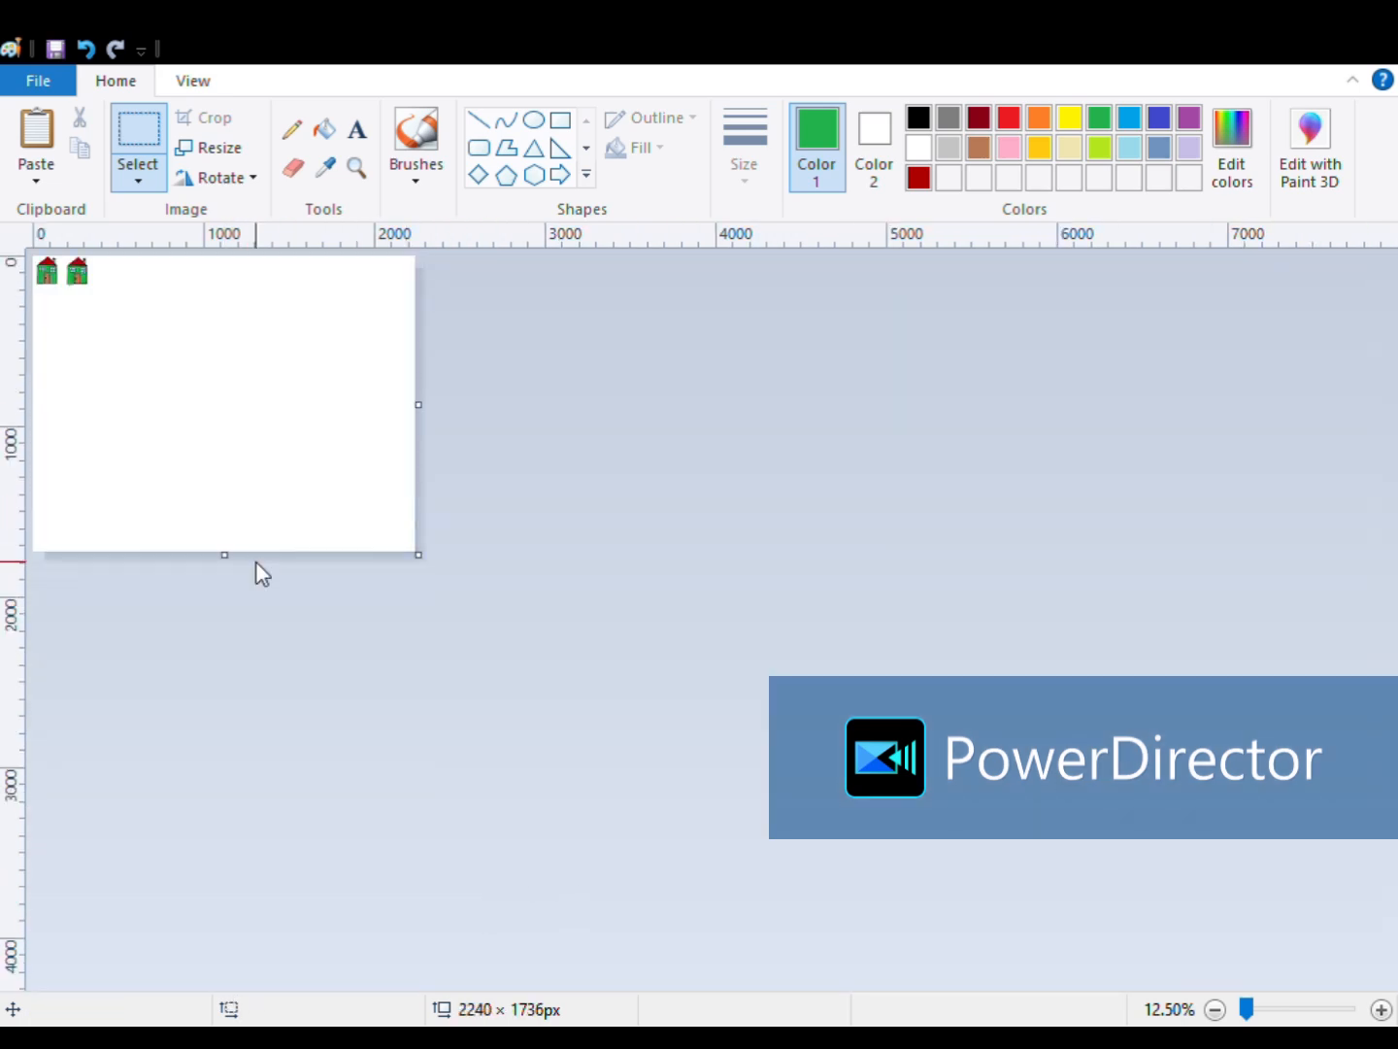
scroll(302, 664, up, 2)
scroll(537, 943, up, 2)
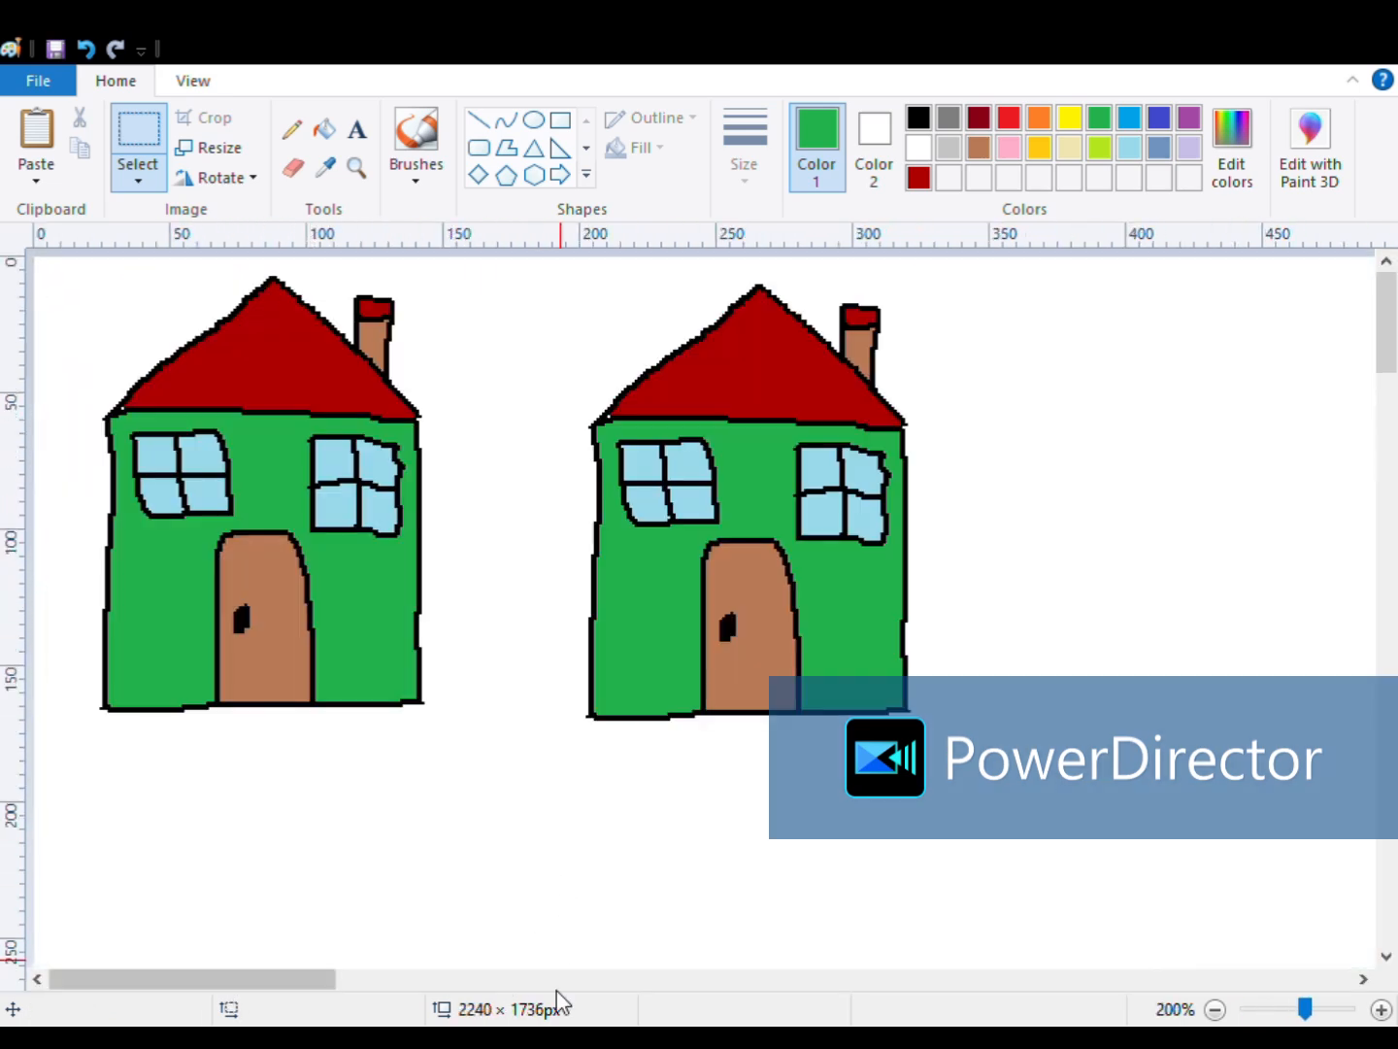
mouse_move(316, 976)
mouse_down()
mouse_move(371, 979)
mouse_move(336, 977)
mouse_up()
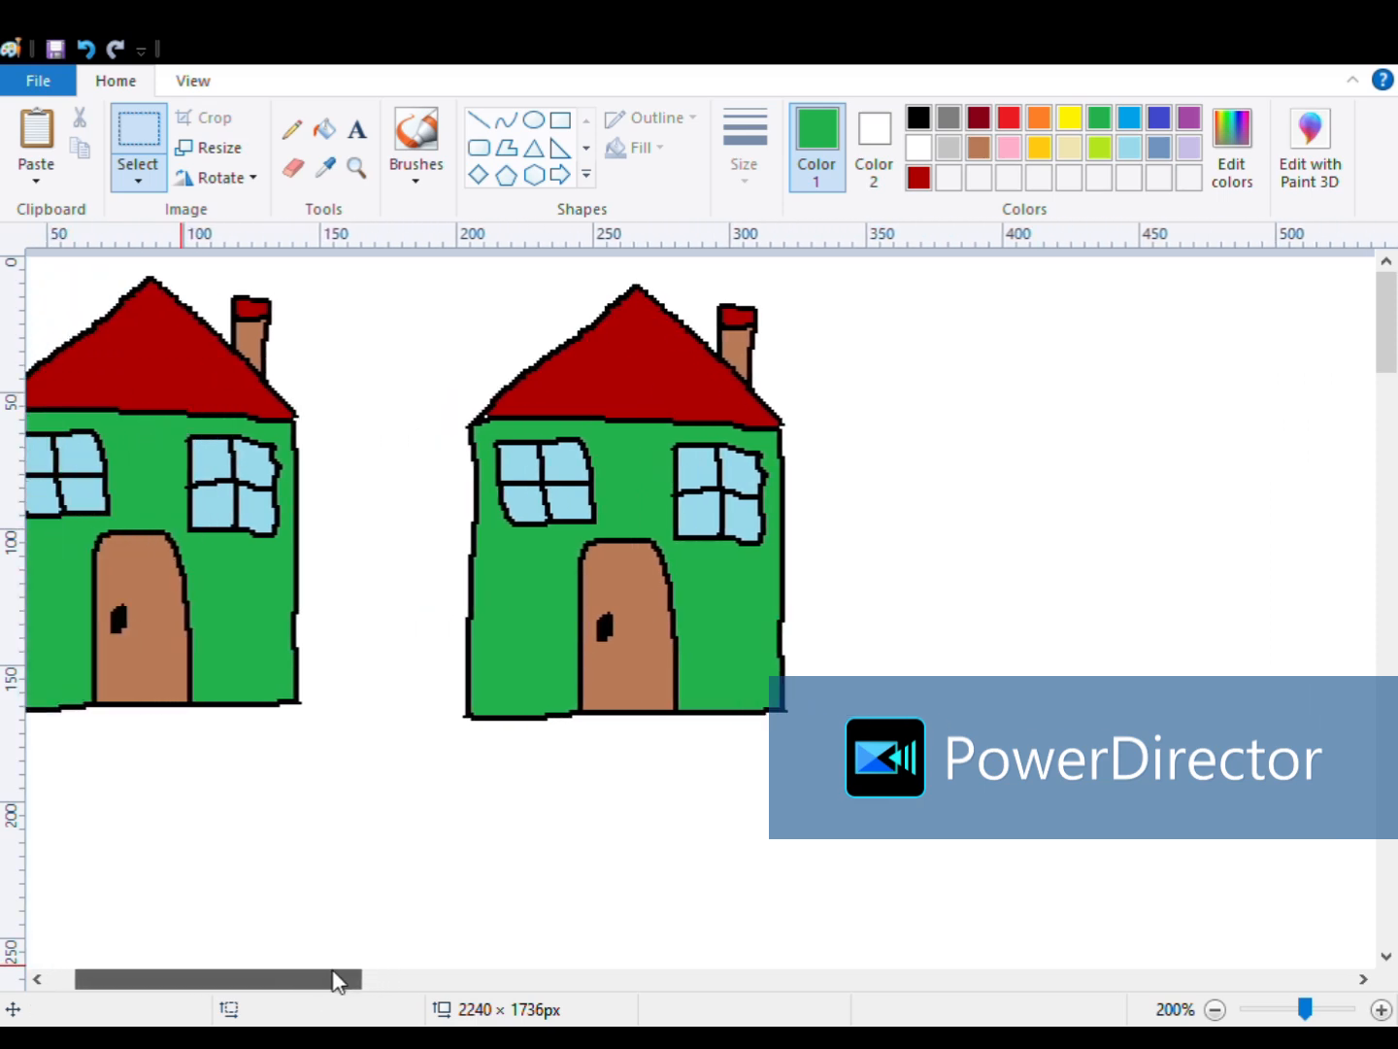
- Erase the door and its outline from the copied house, leaving a blank opening in the wall
scroll(801, 646, up, 1)
drag(185, 983, 235, 962)
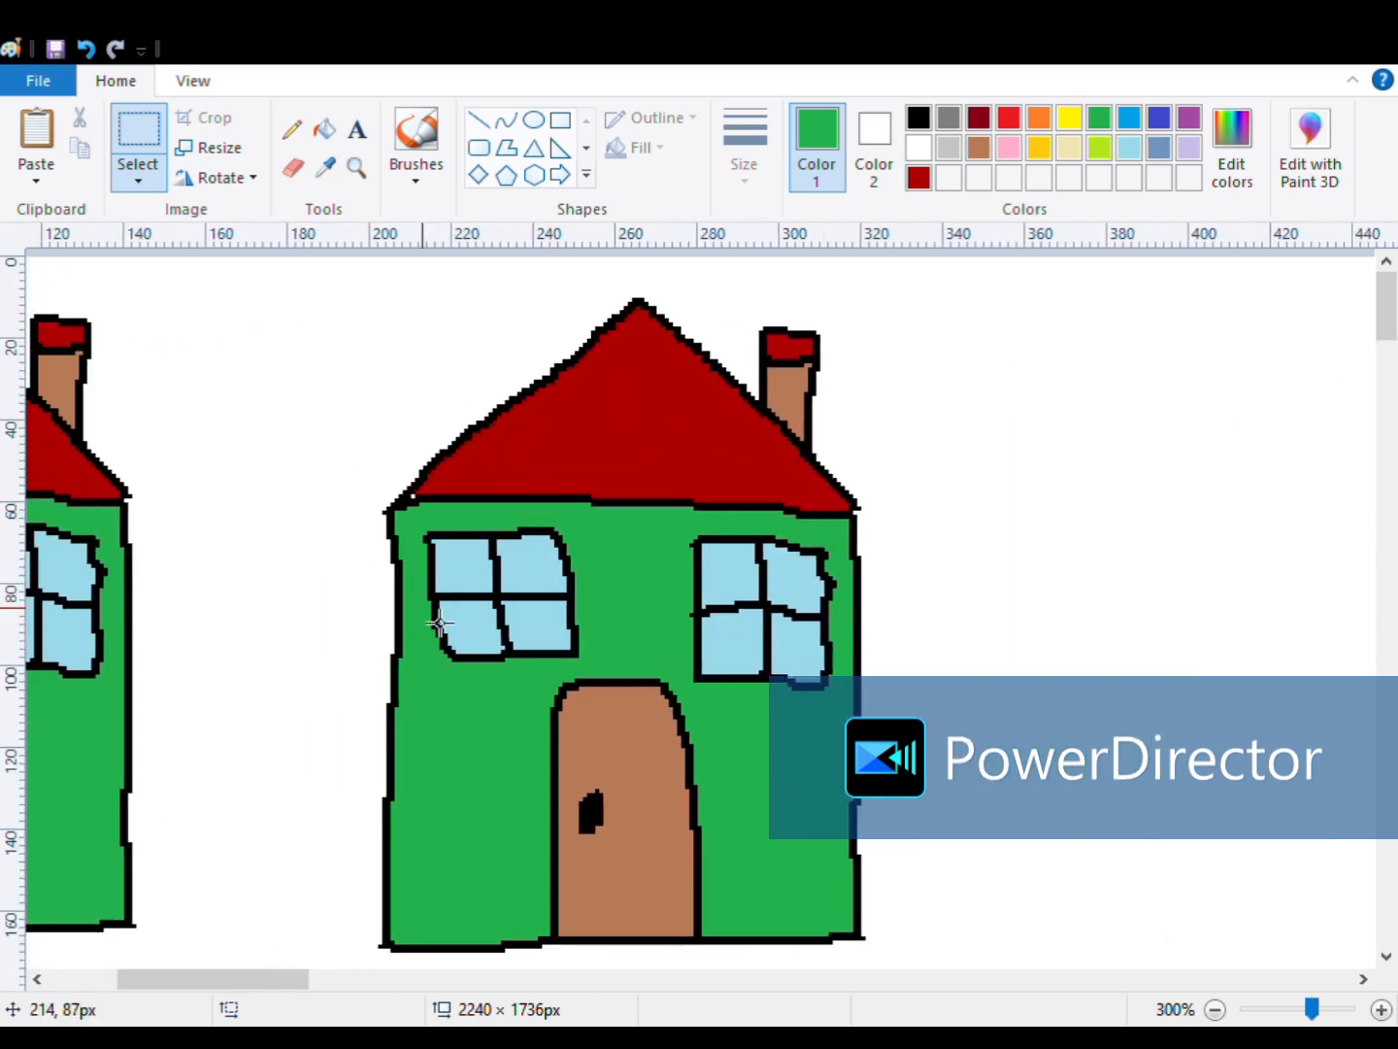
scroll(572, 607, down, 2)
click(293, 177)
mouse_move(561, 511)
mouse_down()
mouse_move(637, 503)
mouse_move(665, 513)
mouse_move(674, 554)
mouse_move(650, 567)
mouse_move(615, 526)
mouse_move(554, 546)
mouse_move(553, 759)
mouse_move(686, 746)
mouse_move(685, 615)
mouse_move(619, 575)
mouse_move(607, 583)
mouse_move(659, 604)
mouse_move(579, 624)
mouse_move(659, 628)
mouse_move(590, 658)
mouse_move(624, 702)
mouse_move(660, 698)
mouse_move(579, 718)
mouse_move(679, 739)
mouse_up()
mouse_move(155, 976)
mouse_down()
mouse_move(109, 986)
mouse_move(151, 975)
mouse_up()
- Draw a half-open door with a handle, a threshold line and a rectangular door frame in black on the copied house
click(292, 129)
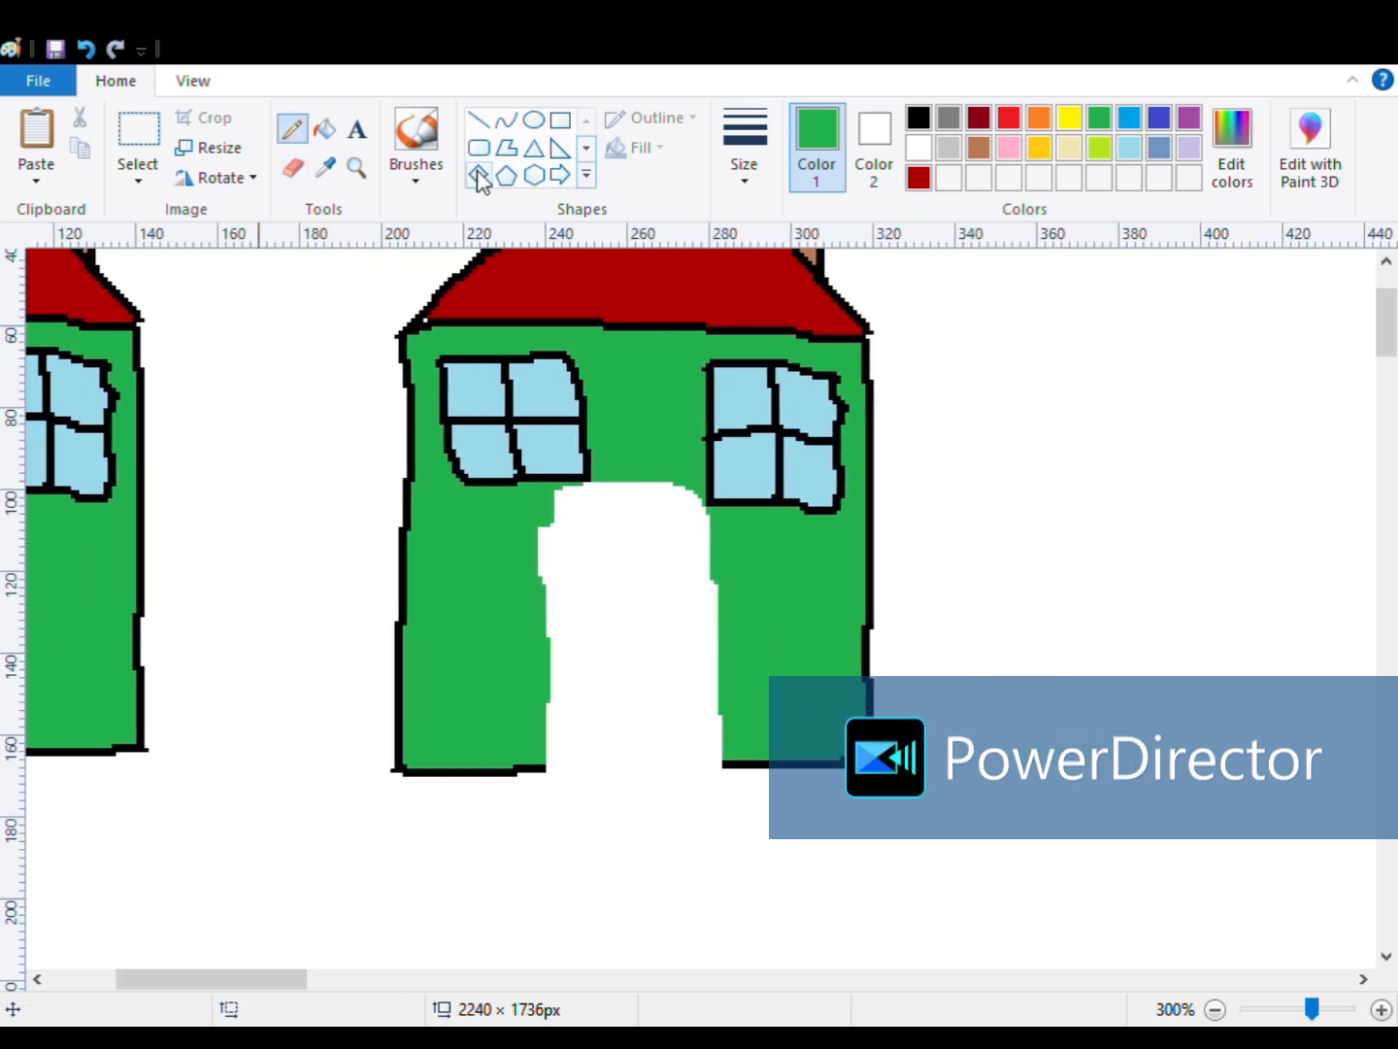
click(919, 117)
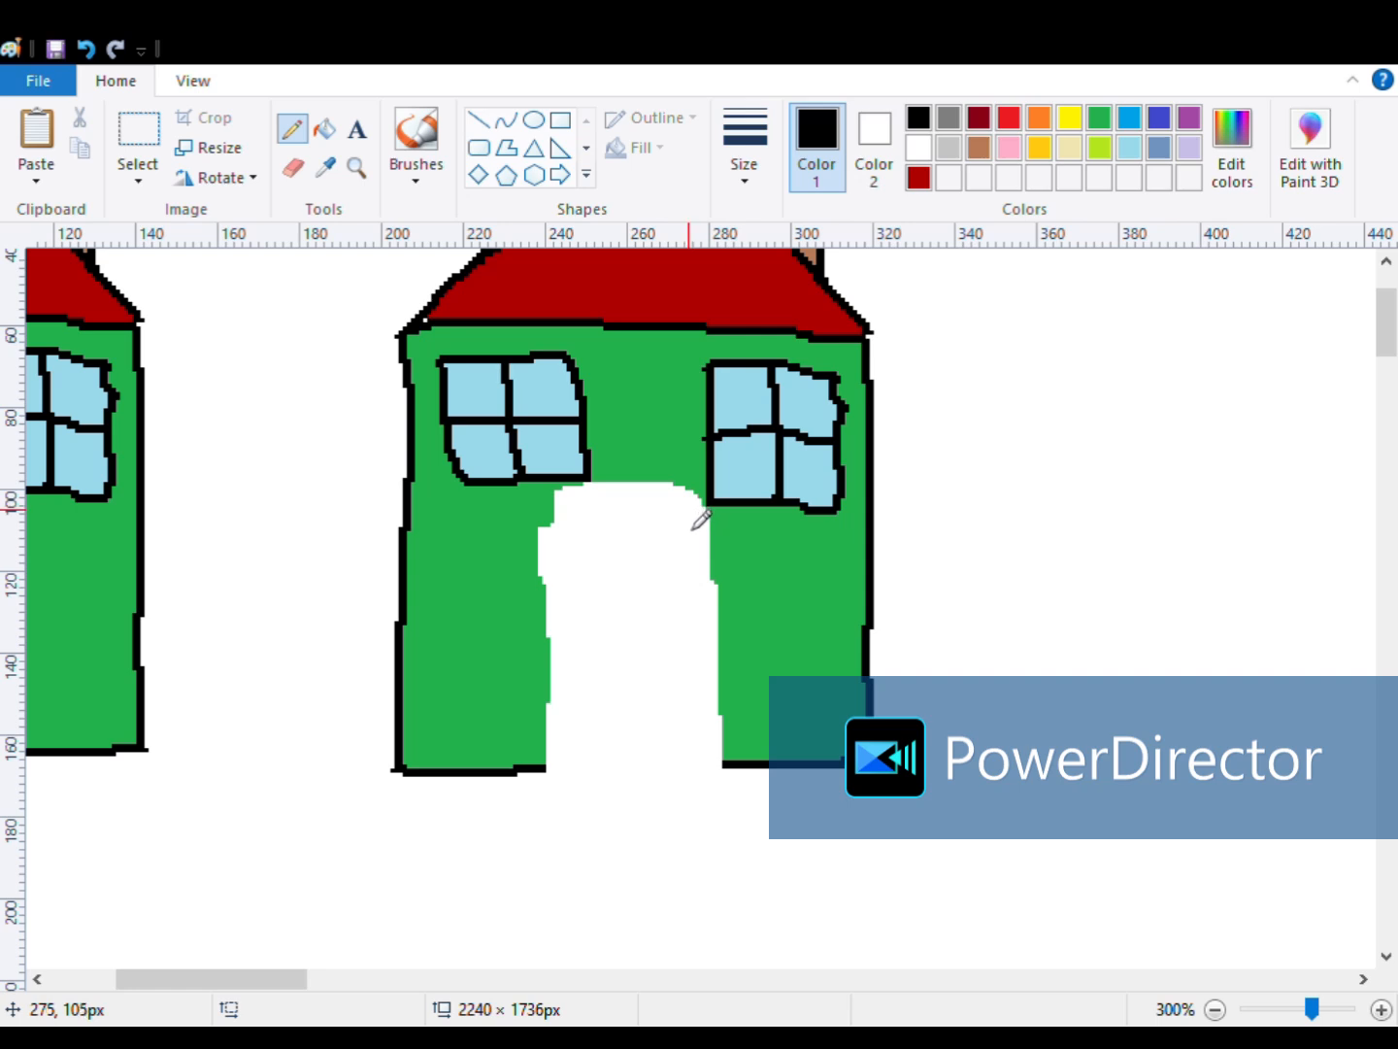
mouse_move(688, 508)
mouse_down()
mouse_move(708, 767)
mouse_move(730, 770)
mouse_move(702, 768)
mouse_move(642, 878)
mouse_move(649, 614)
mouse_move(697, 533)
mouse_up()
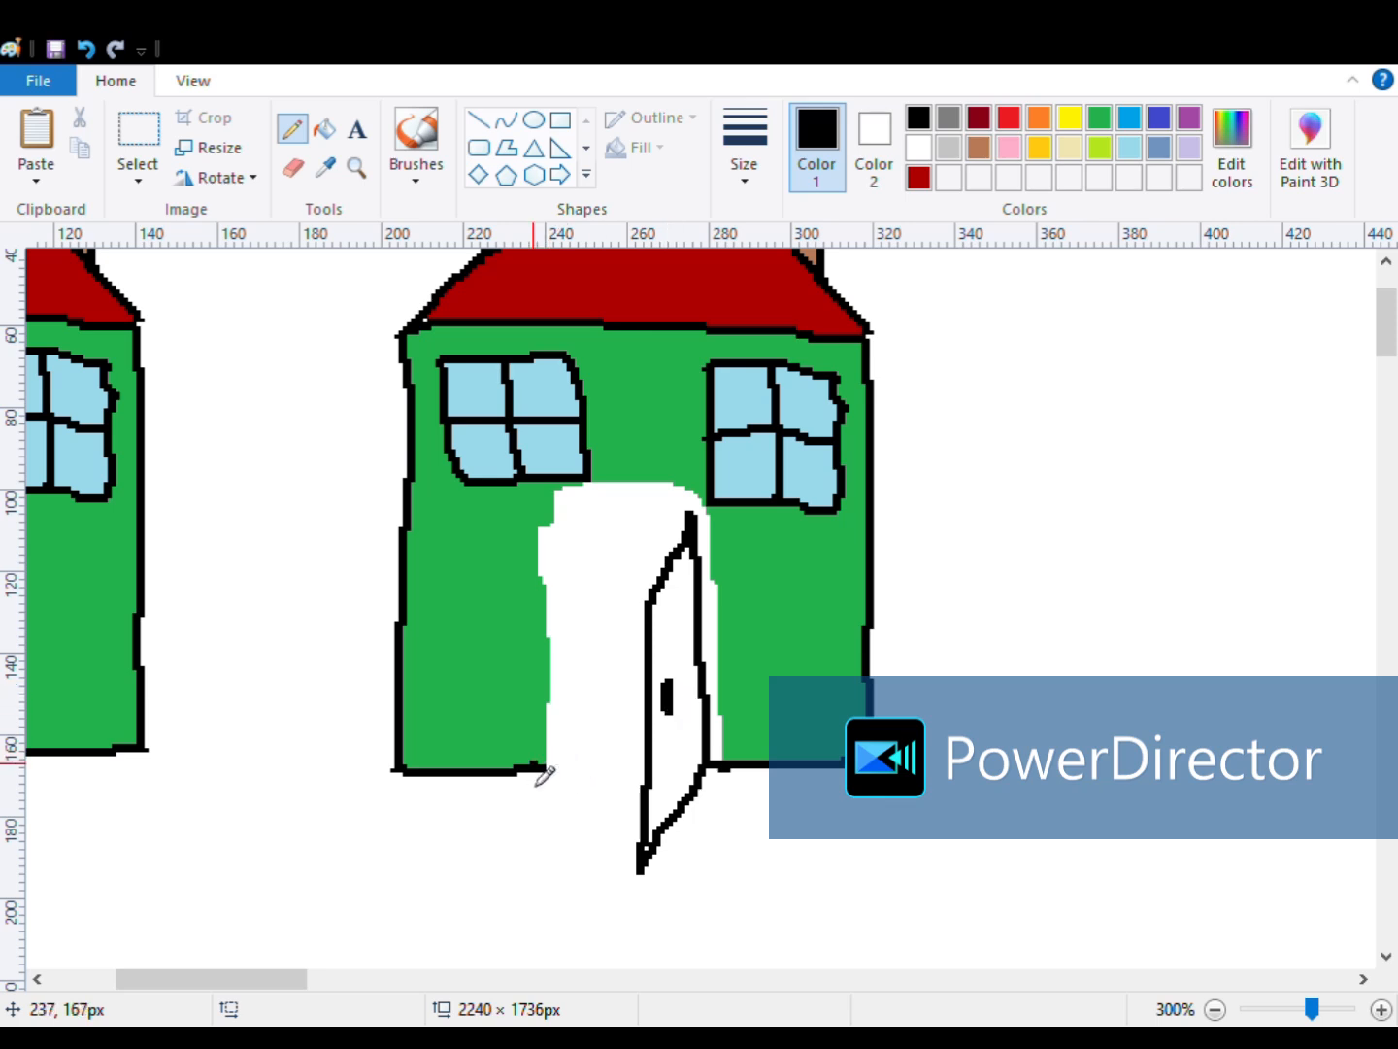
drag(563, 773, 619, 775)
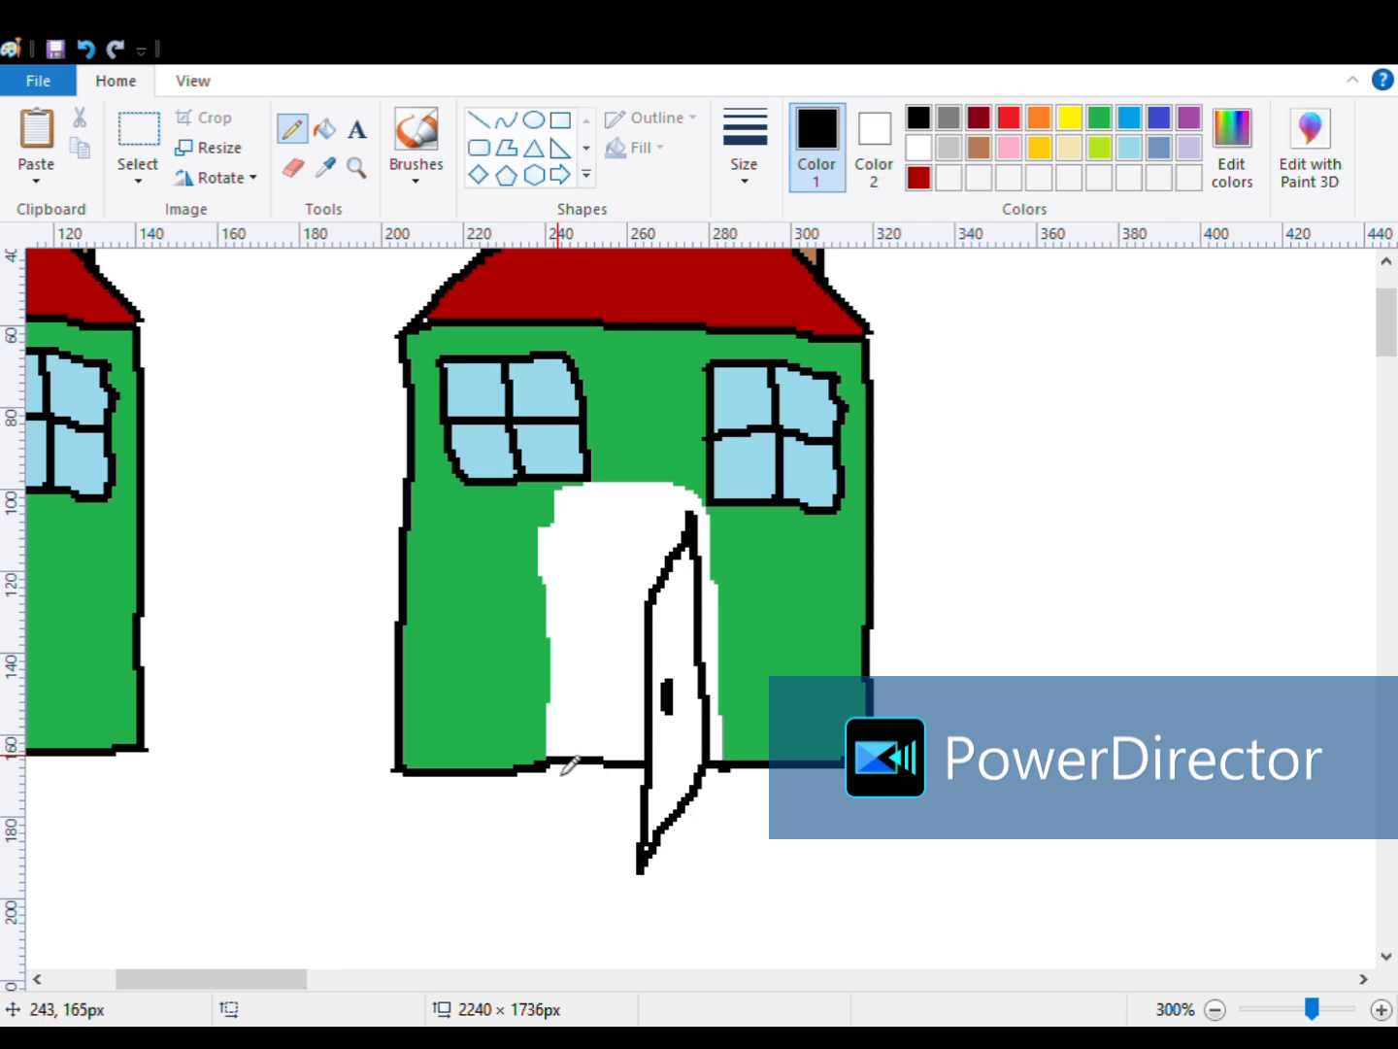
mouse_move(572, 711)
mouse_down()
mouse_move(576, 538)
mouse_move(683, 521)
mouse_up()
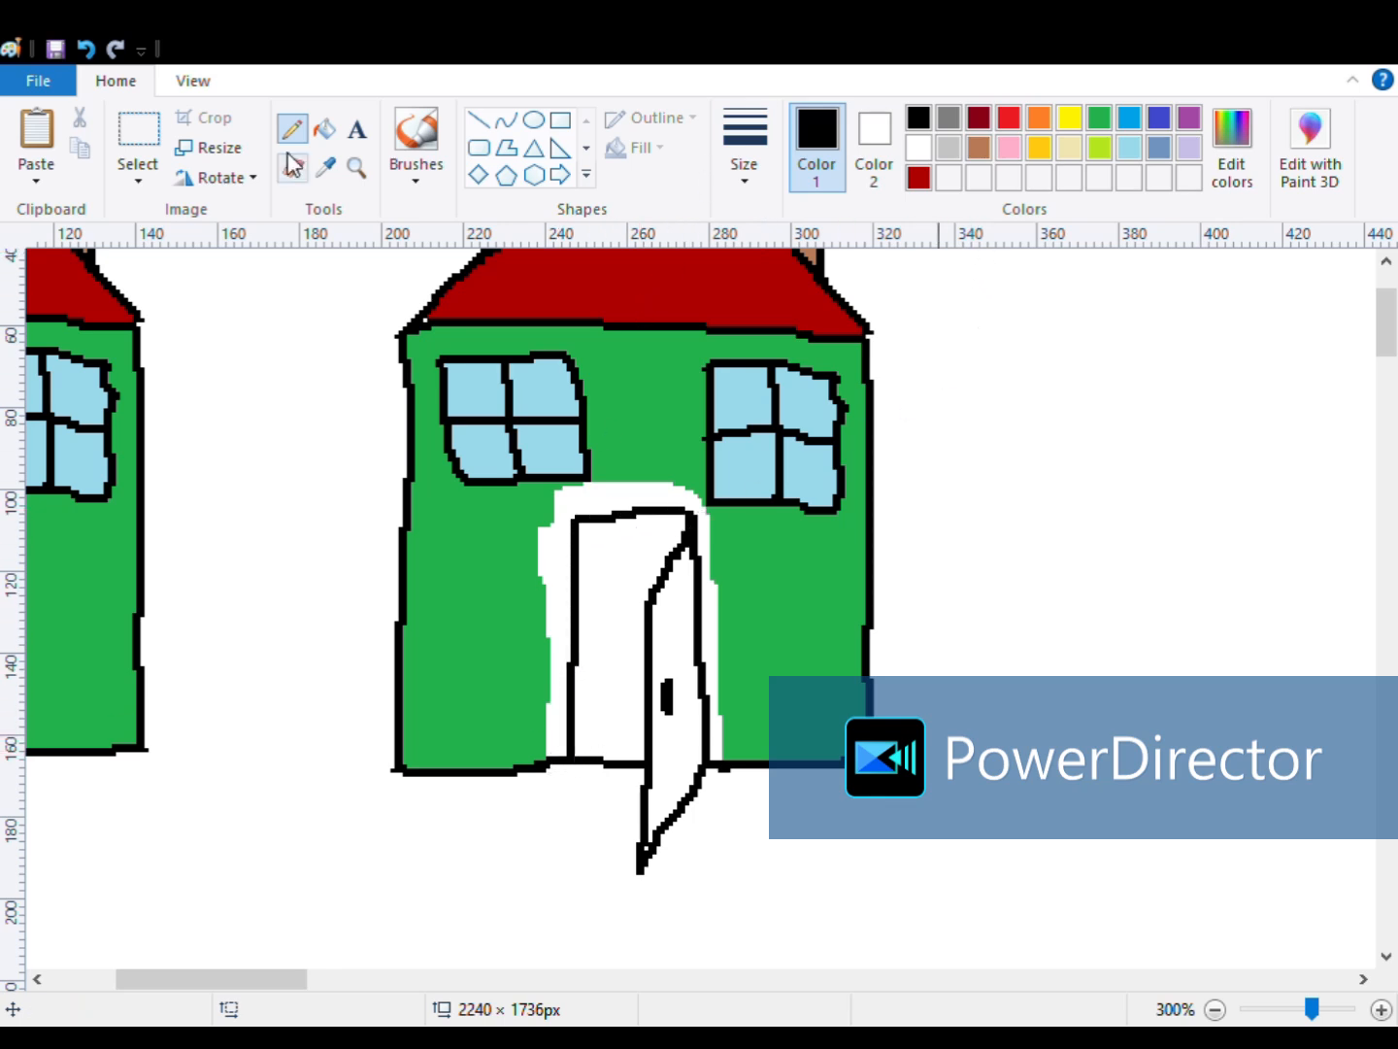
- Fill the open door with brown and the blank wall area around its frame with green
click(327, 130)
click(978, 148)
click(688, 641)
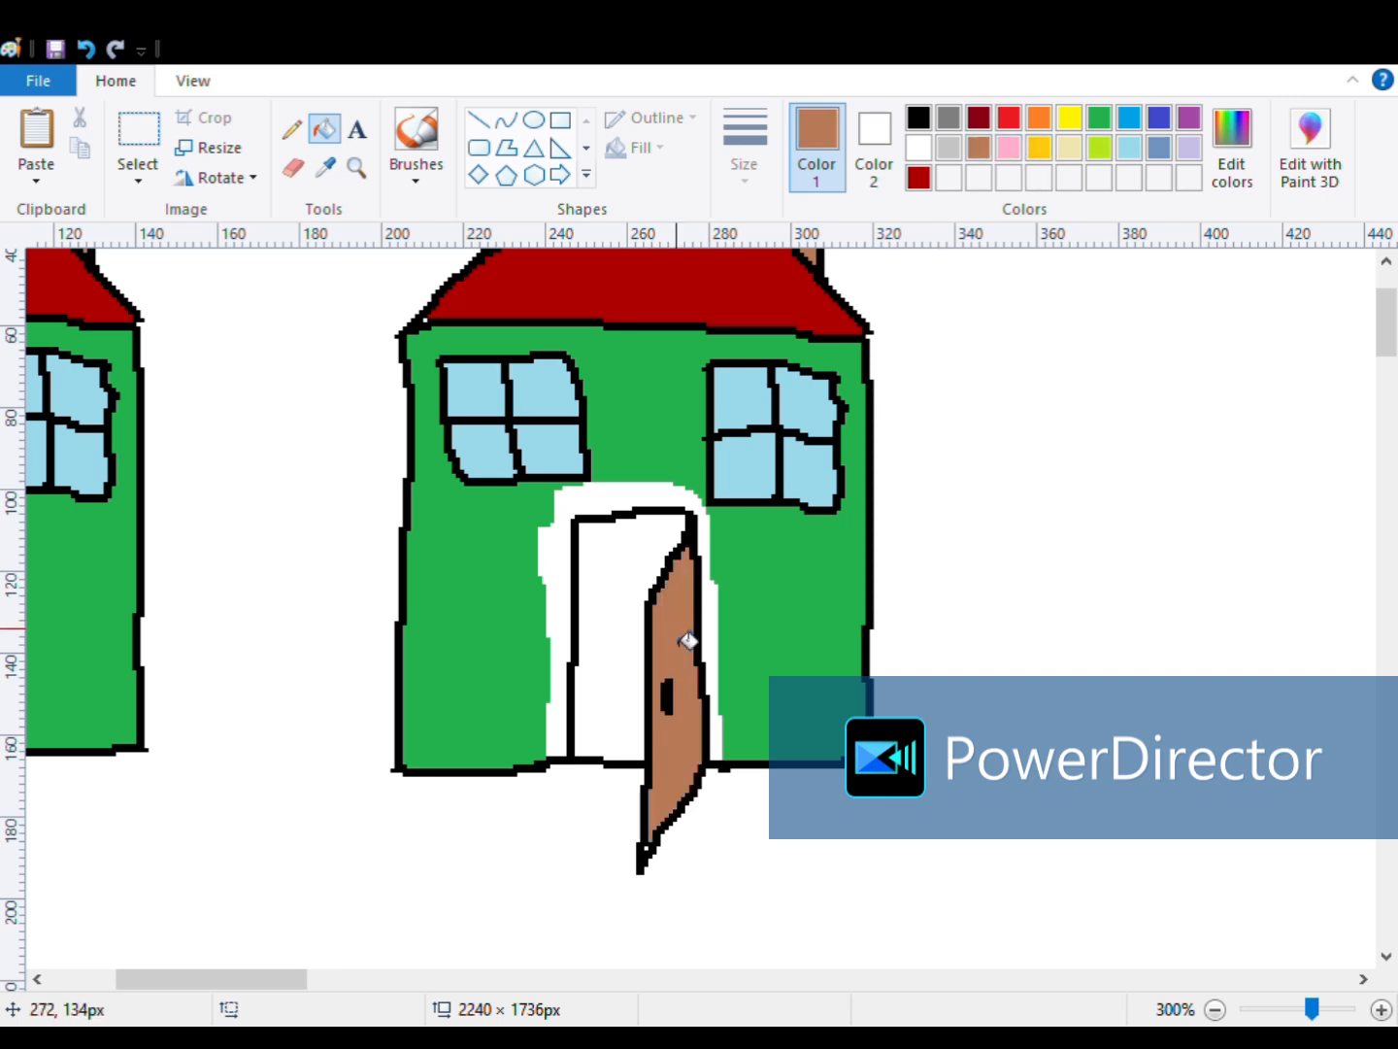
click(1097, 118)
click(637, 496)
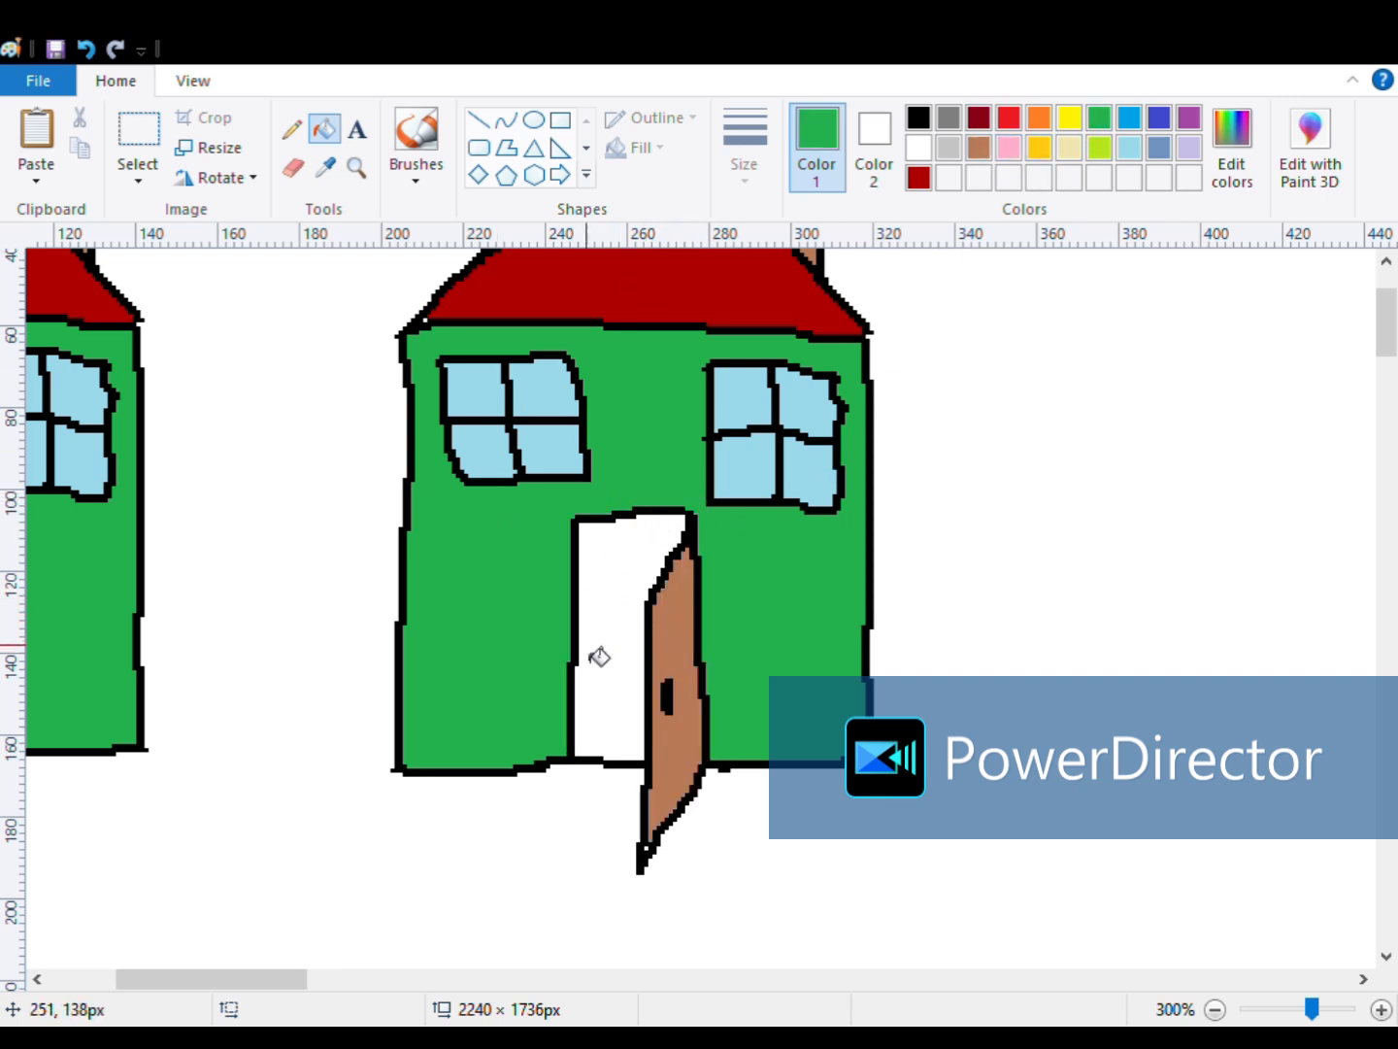
- Draw a thin black horizontal floor line across the inside of the open doorway
click(292, 127)
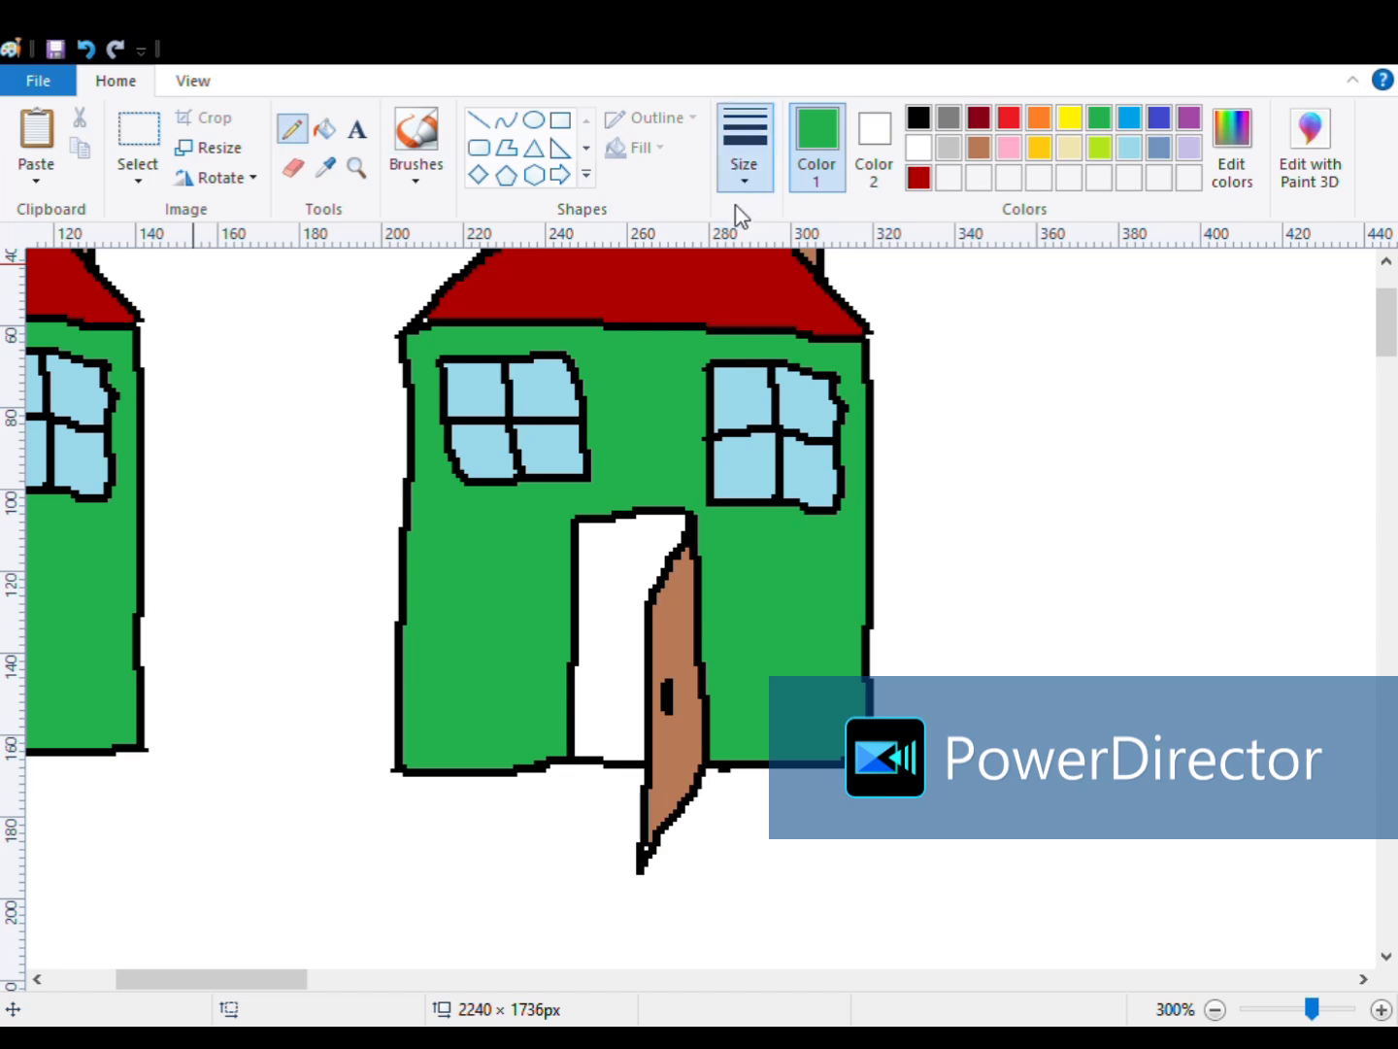
drag(595, 663, 635, 665)
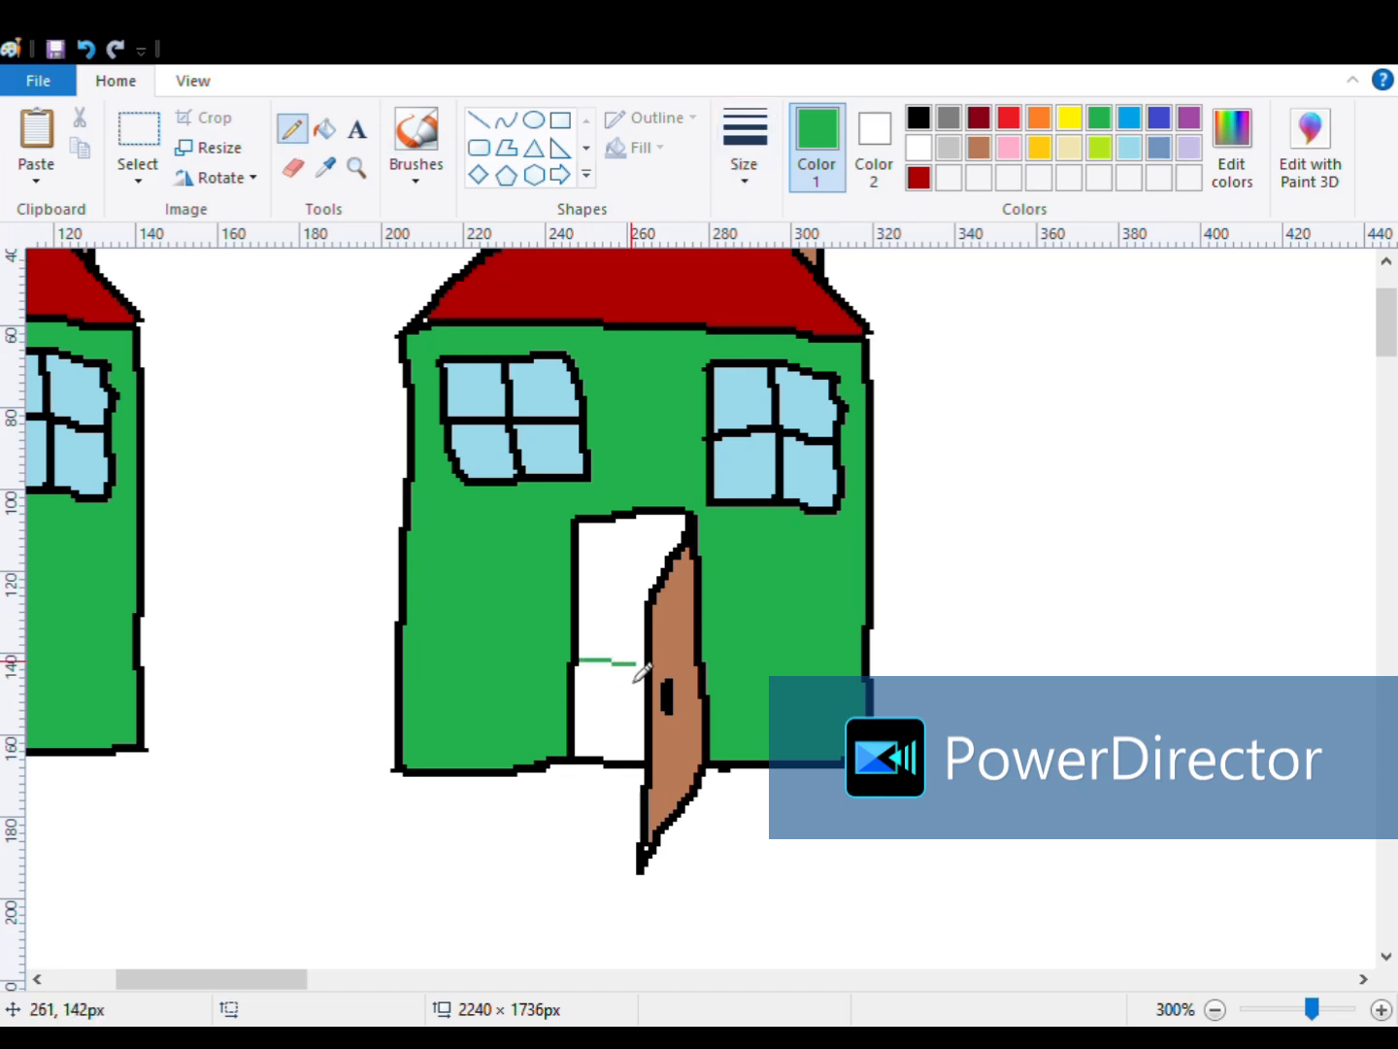
key(ctrl+z)
click(919, 118)
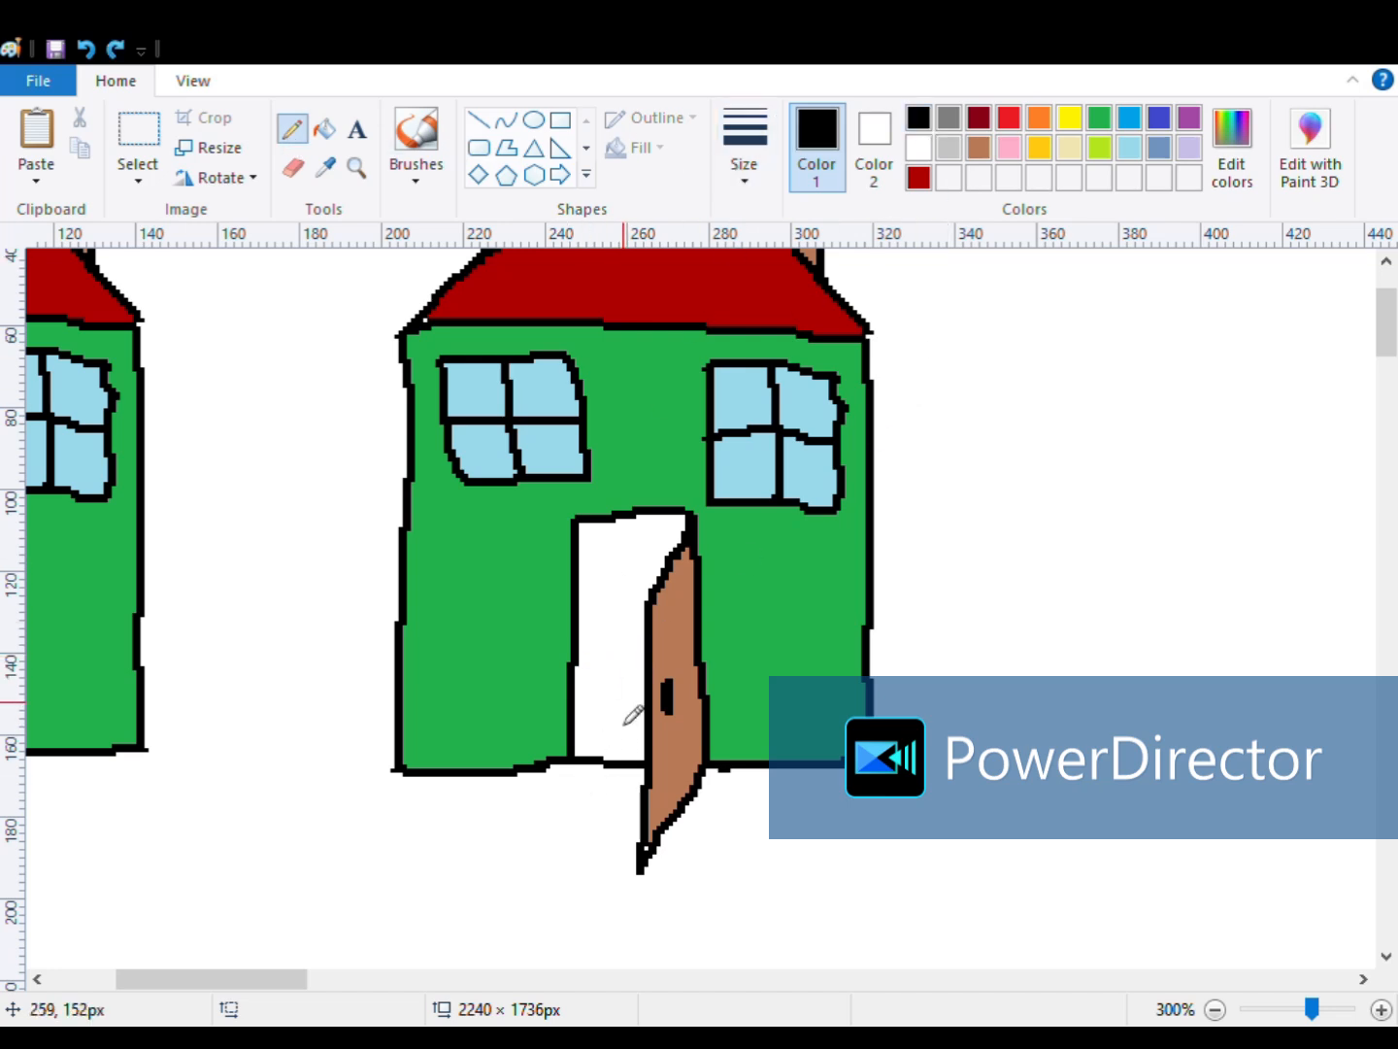
drag(580, 669, 600, 661)
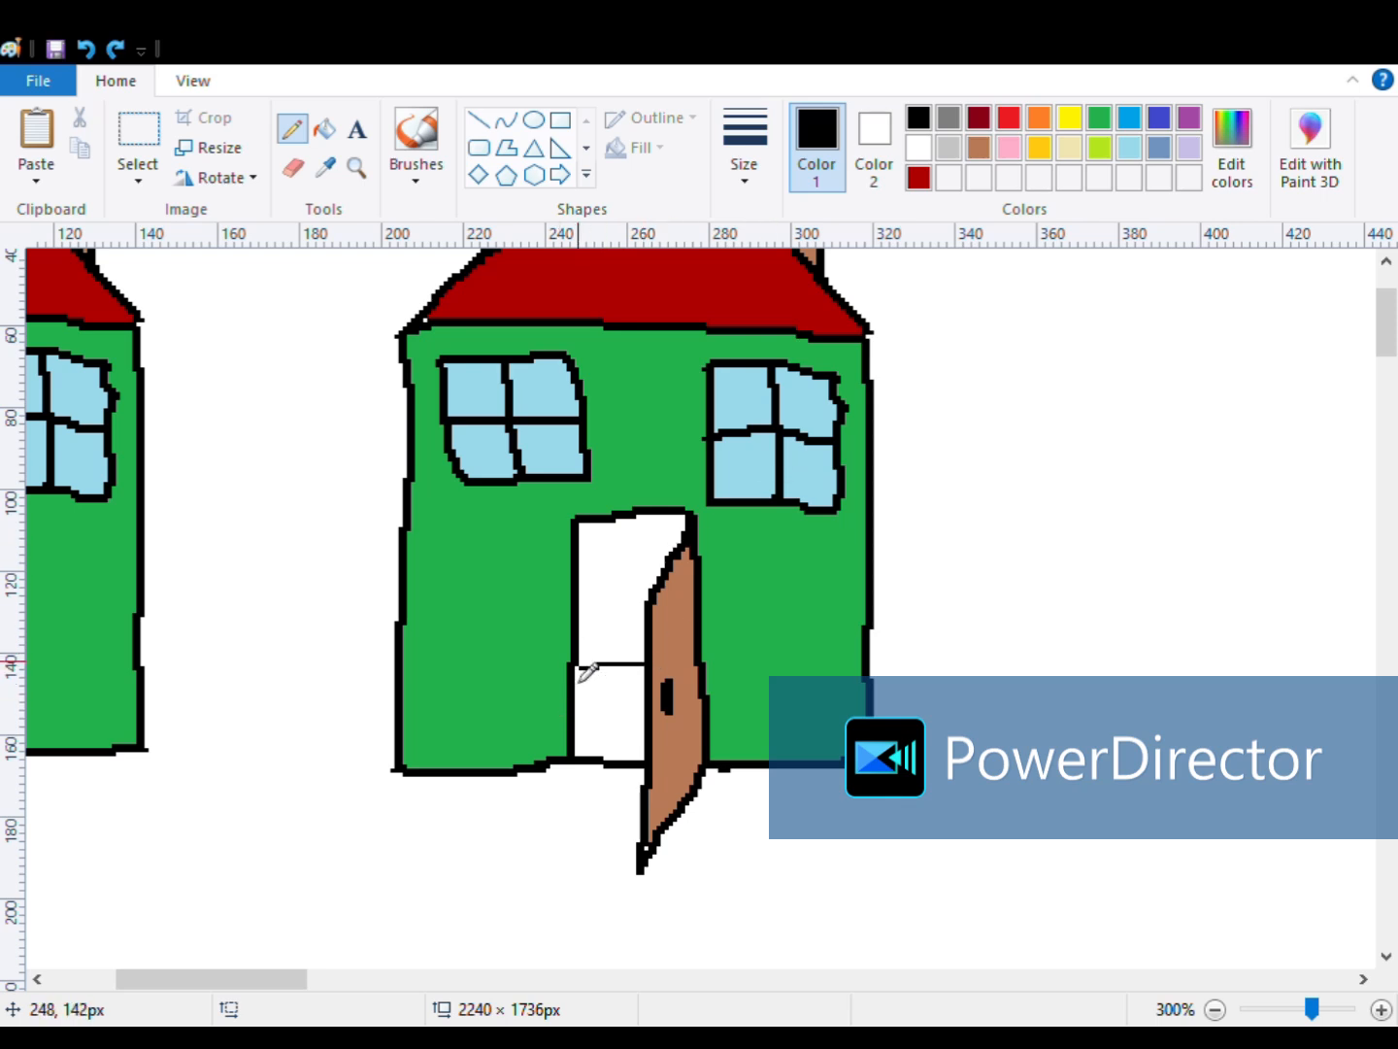
key(ctrl+z)
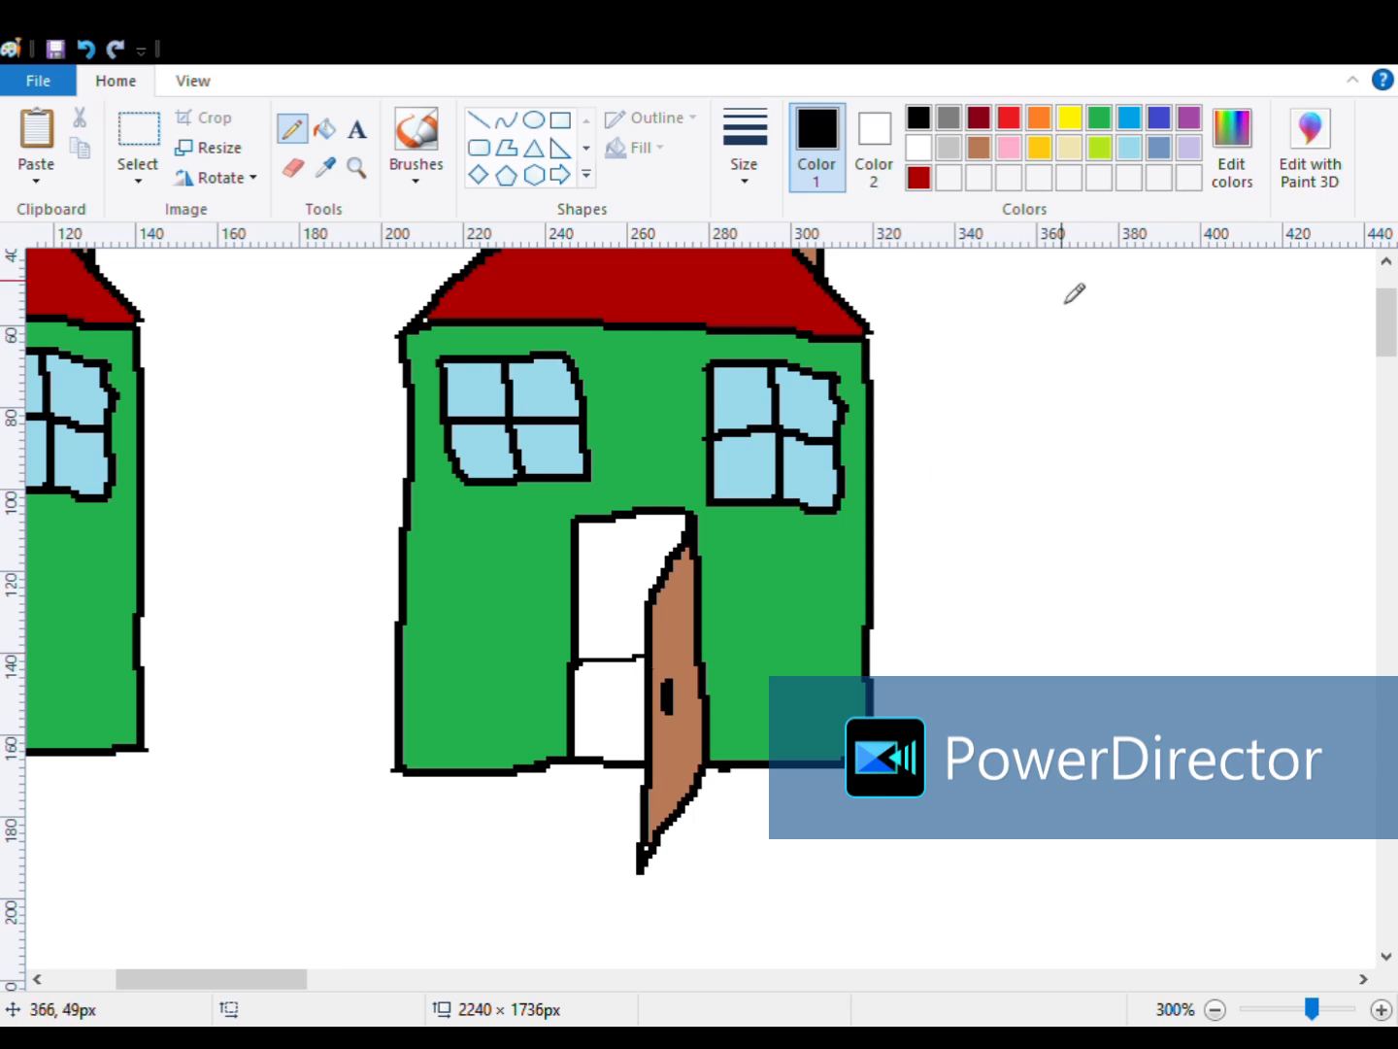
- Fill the doorway with yellow below the floor line and light beige above it
click(1071, 129)
click(324, 128)
click(625, 721)
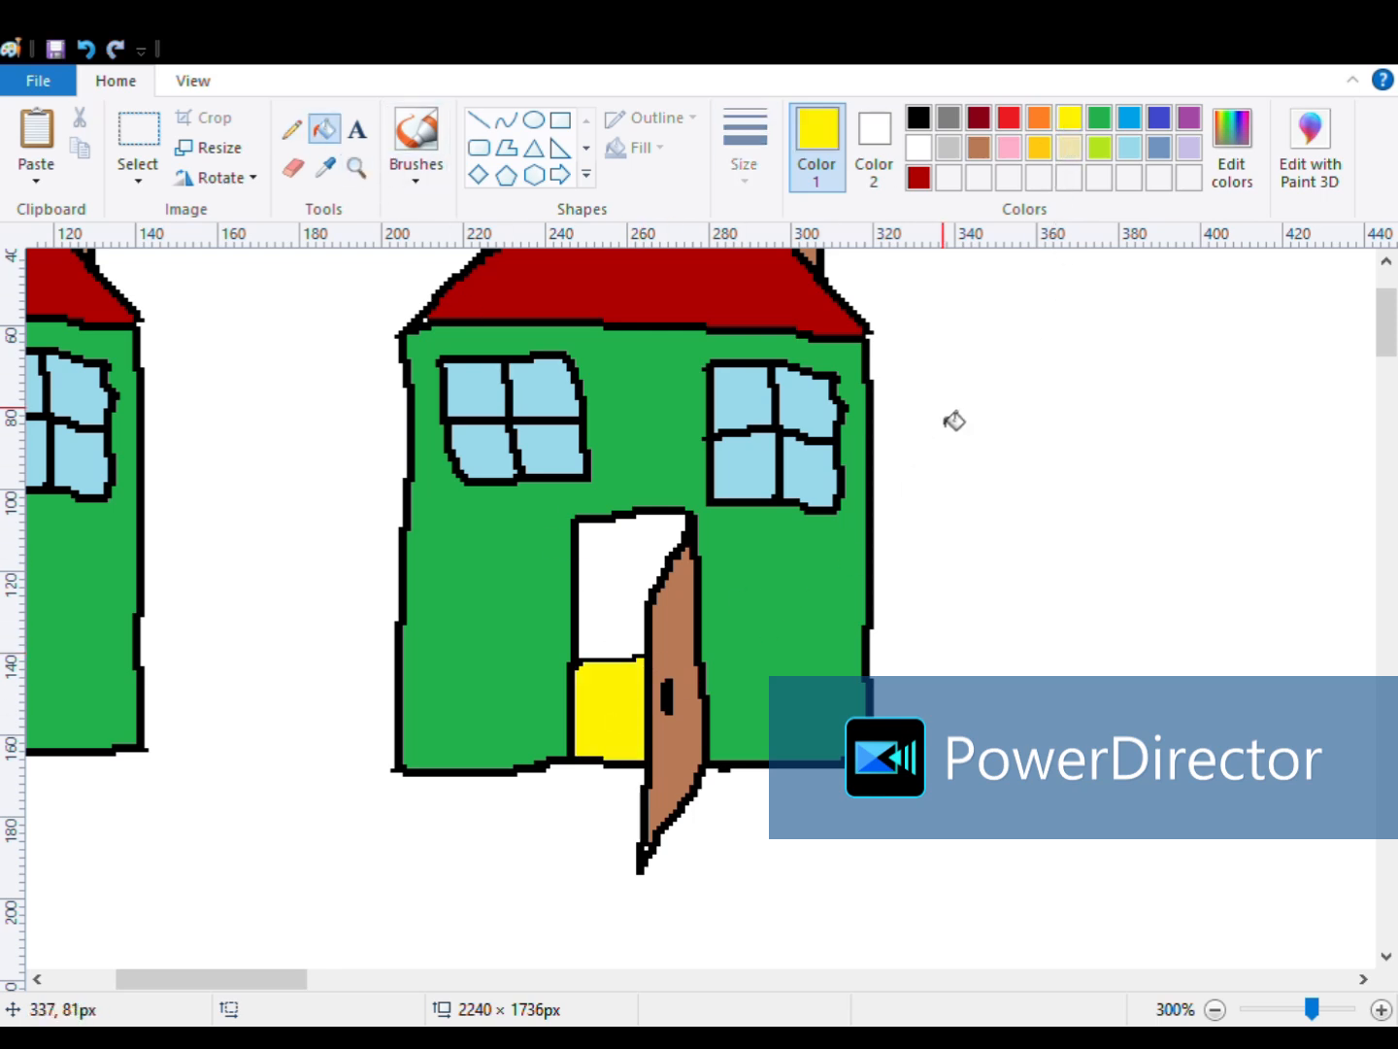
click(1071, 150)
click(631, 590)
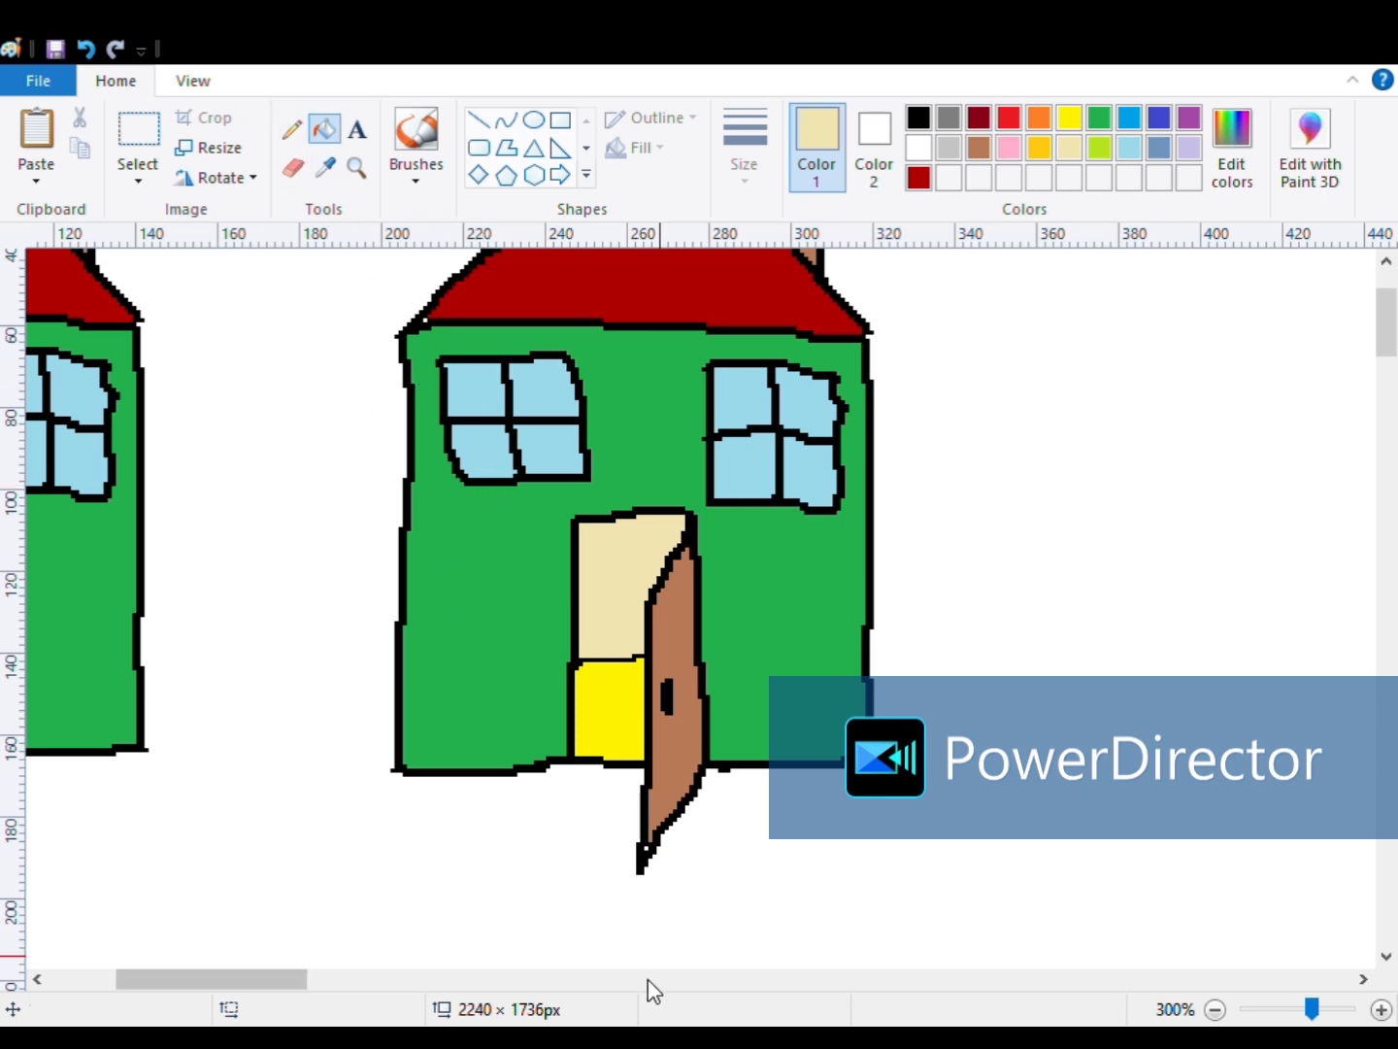
- Reduce the canvas to about 409 × 258 px by cutting off the empty area around the two houses
scroll(380, 811, down, 1)
drag(335, 976, 255, 975)
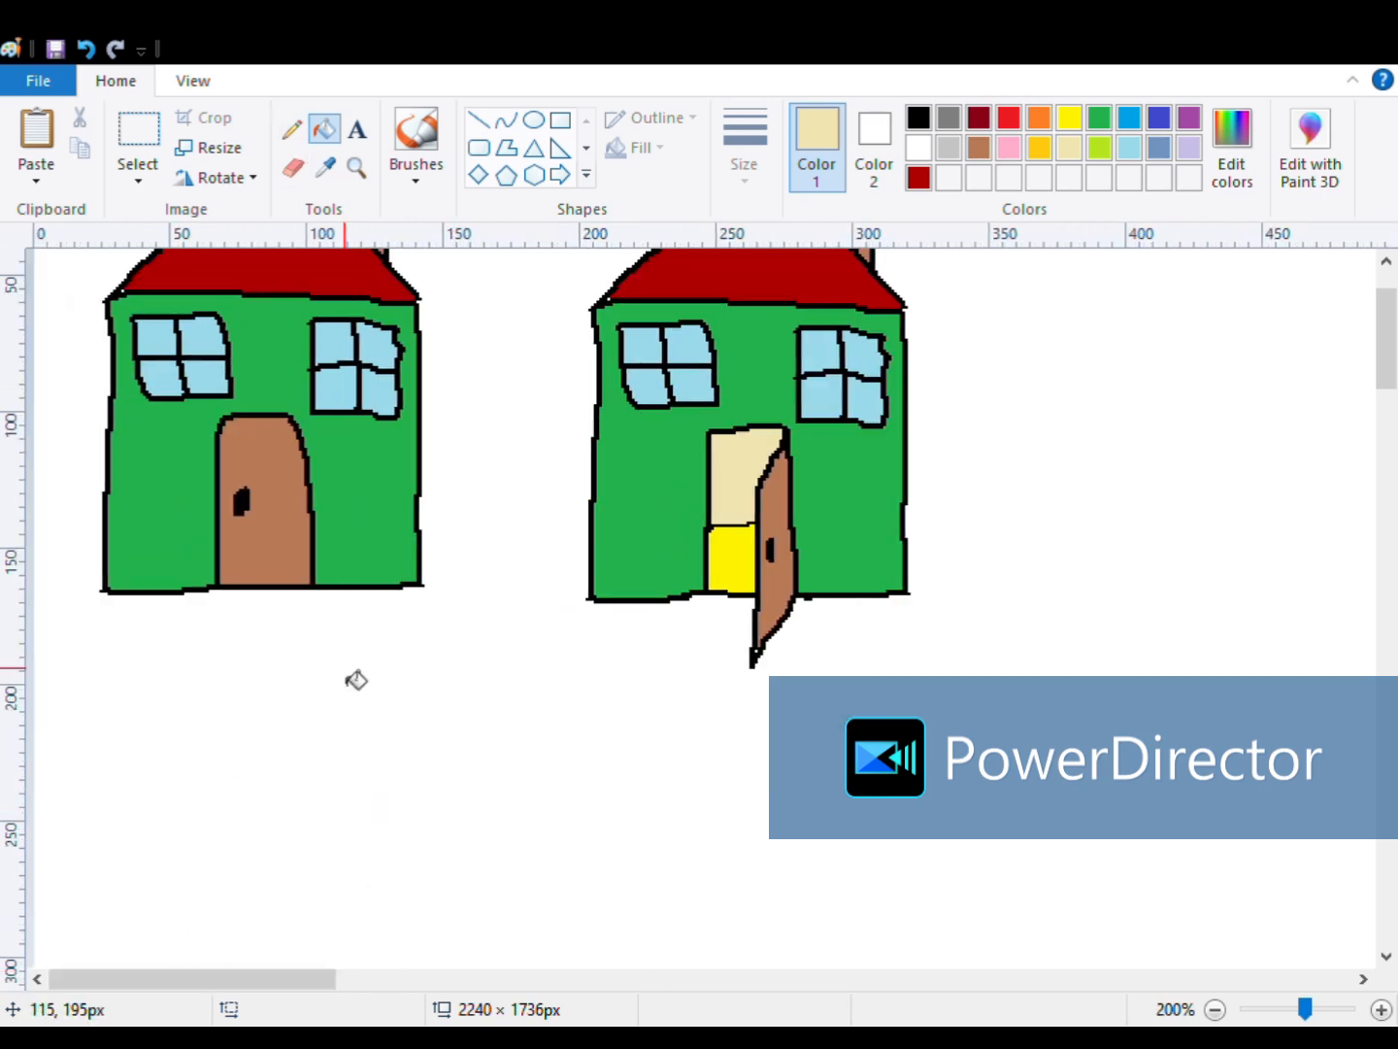
scroll(568, 637, up, 2)
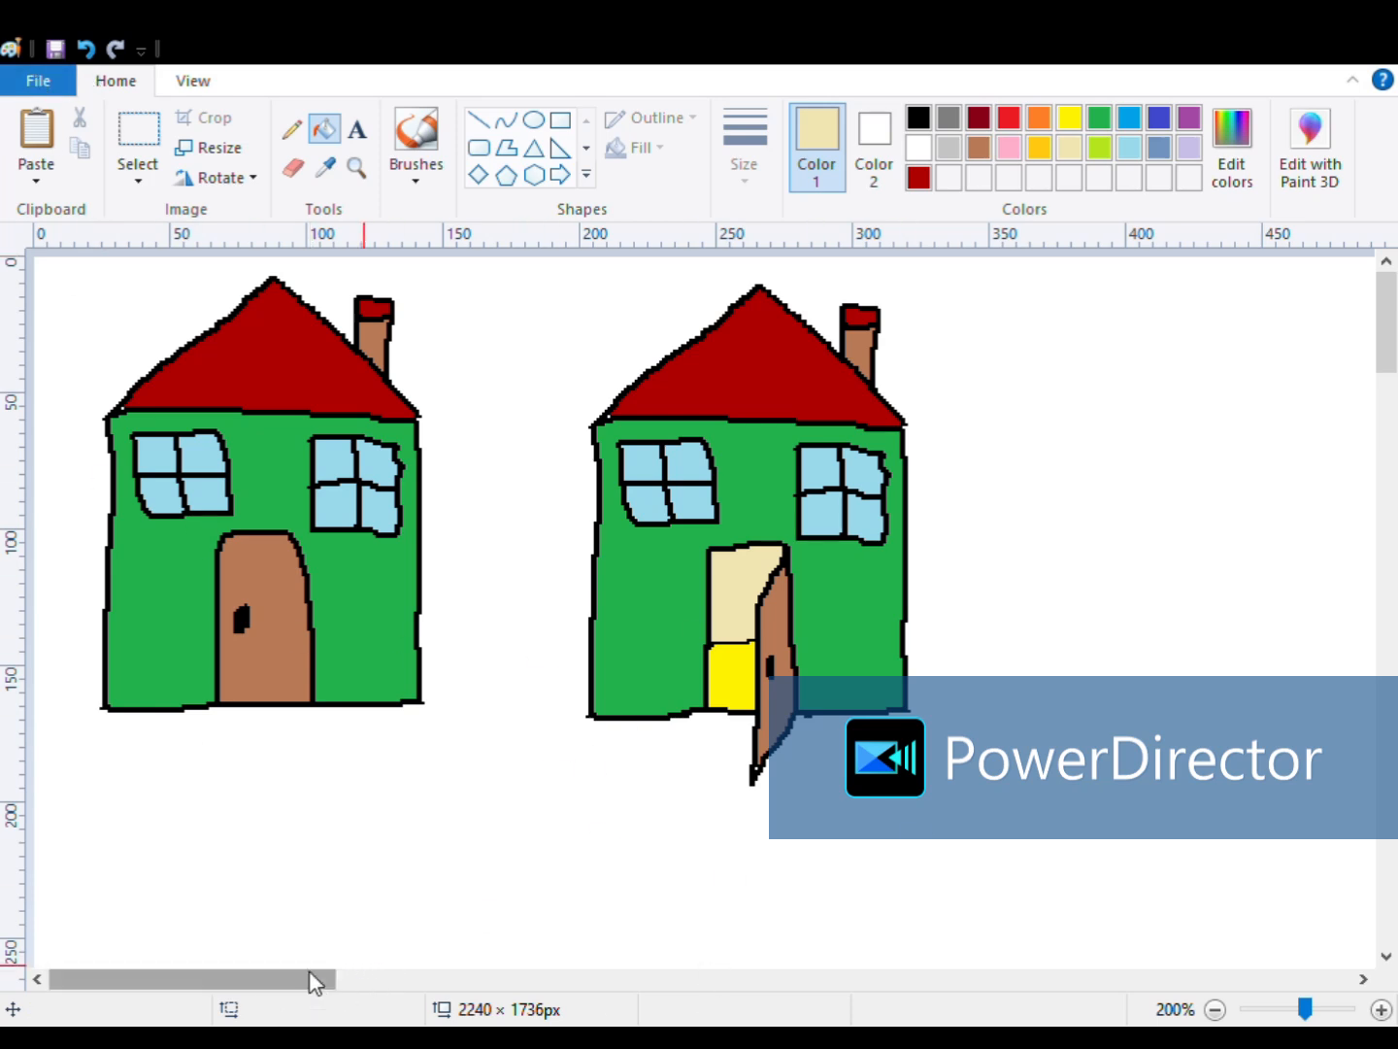
drag(1304, 1009, 1244, 1010)
drag(415, 554, 126, 335)
scroll(425, 643, up, 3)
drag(745, 846, 588, 608)
scroll(588, 607, up, 1)
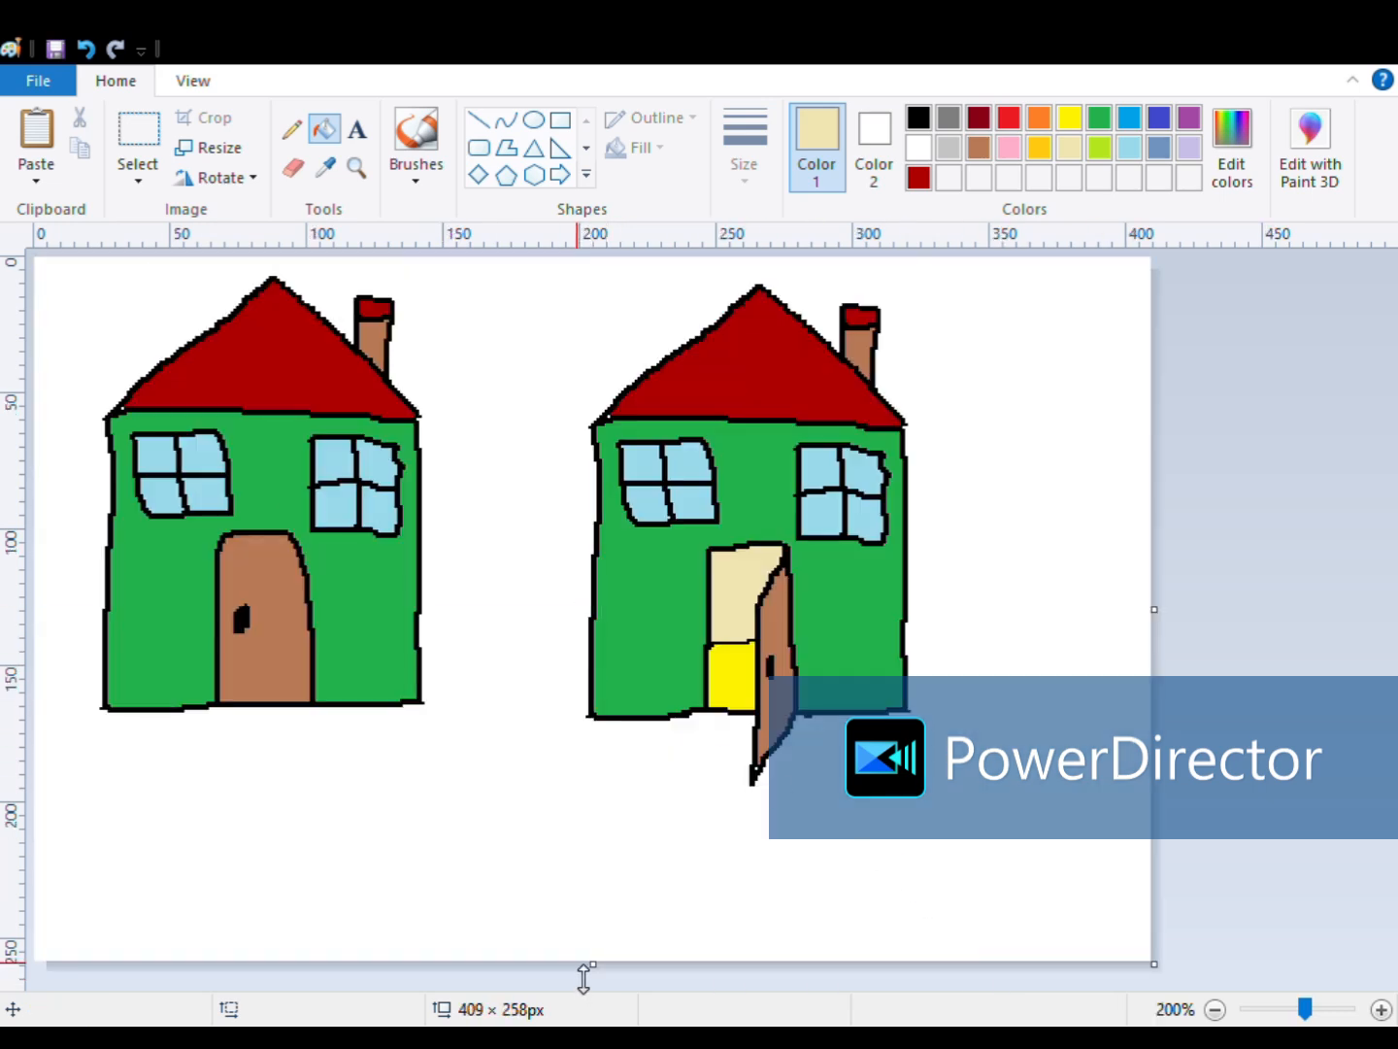
- Trim the canvas further to about 346 × 203 px so it fits closely around both houses
drag(594, 965, 599, 812)
drag(1169, 533, 998, 537)
scroll(1201, 922, up, 1)
scroll(1136, 899, down, 1)
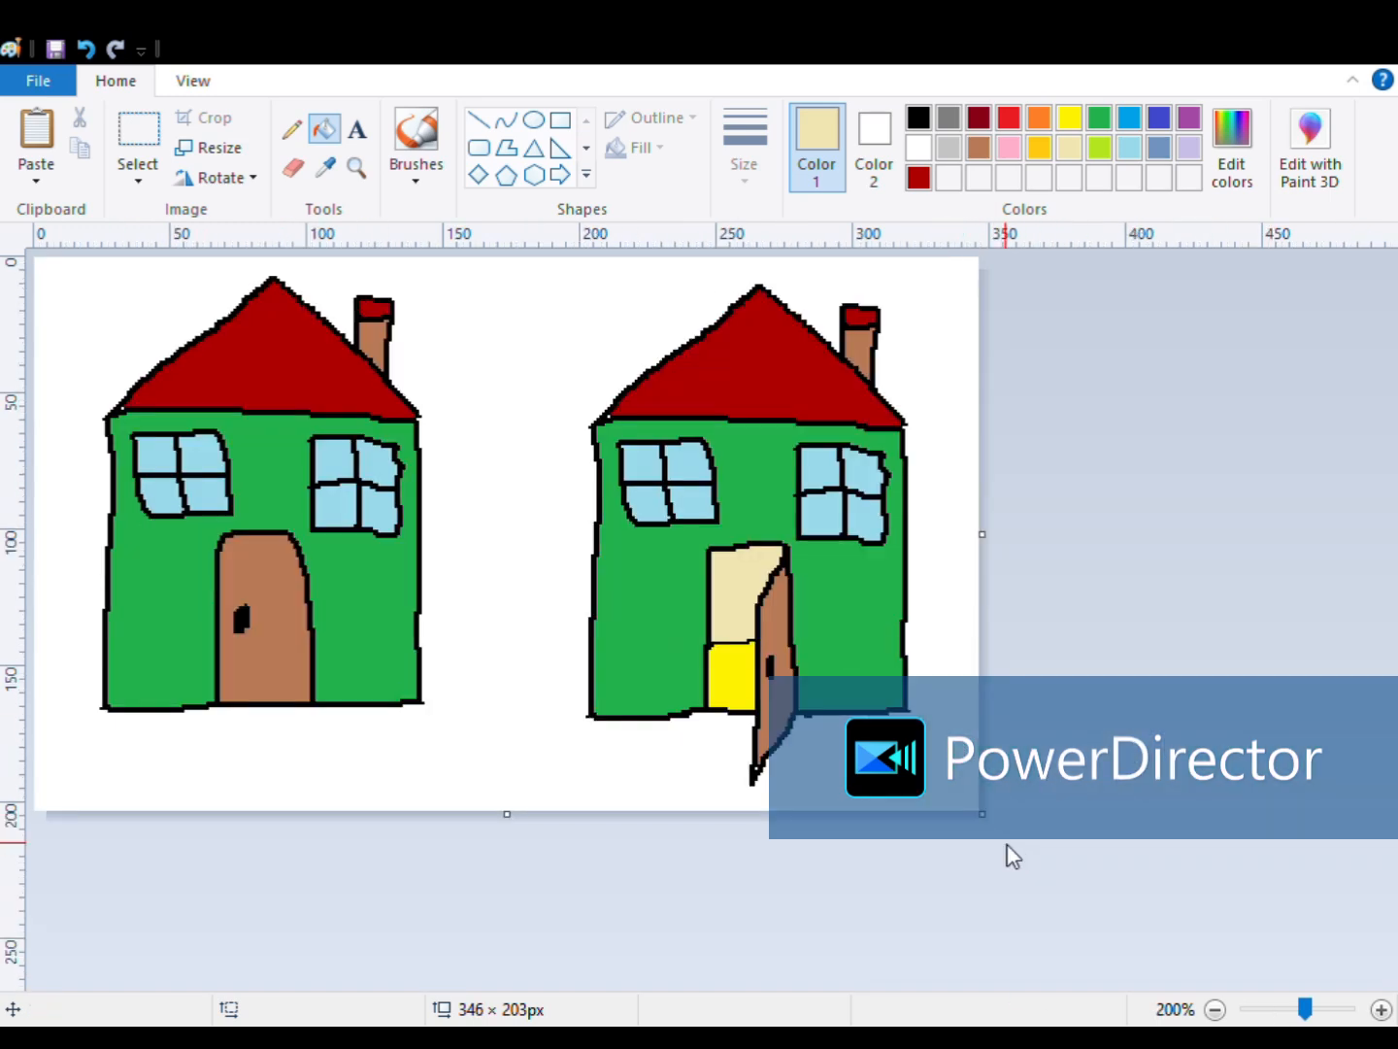
drag(1308, 1010, 1309, 1009)
click(1380, 1010)
click(1219, 1010)
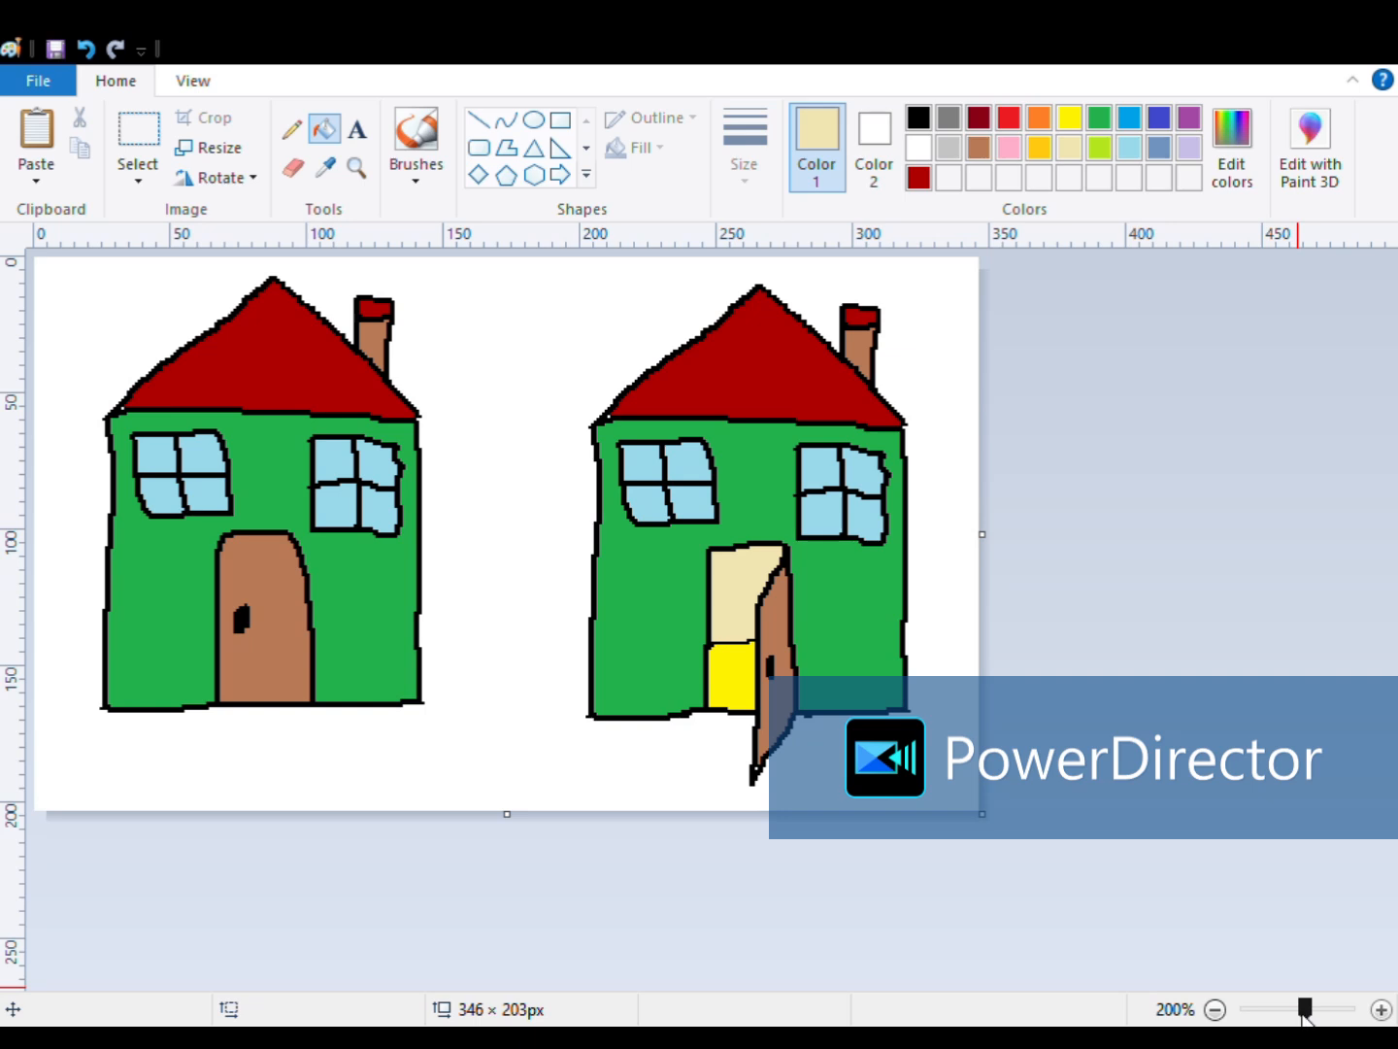